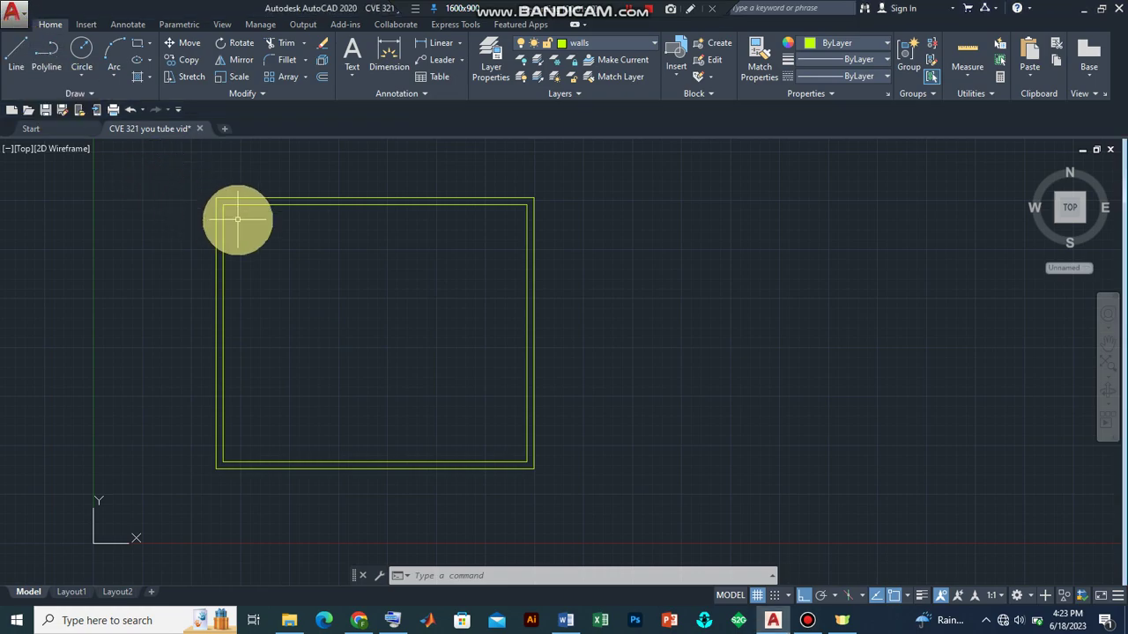
- Draw a vertical line from a point 3000 right of the inner top-left wall corner down to the inner bottom wall line
{"action": "left_click", "coordinate": [16, 52]}
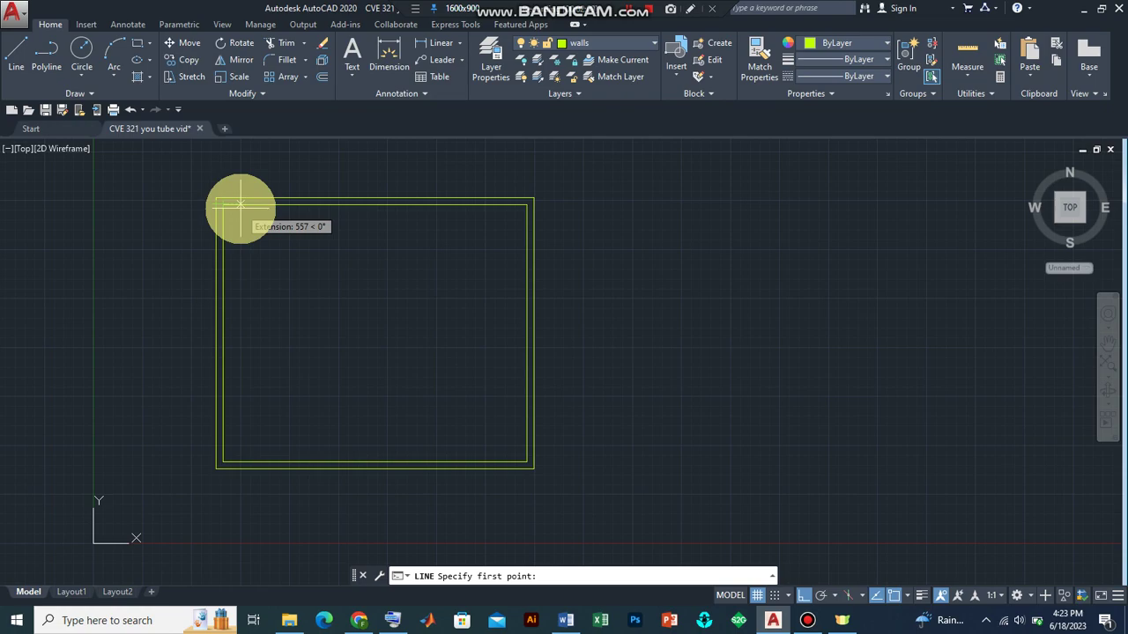
{"action": "type", "text": "3"}
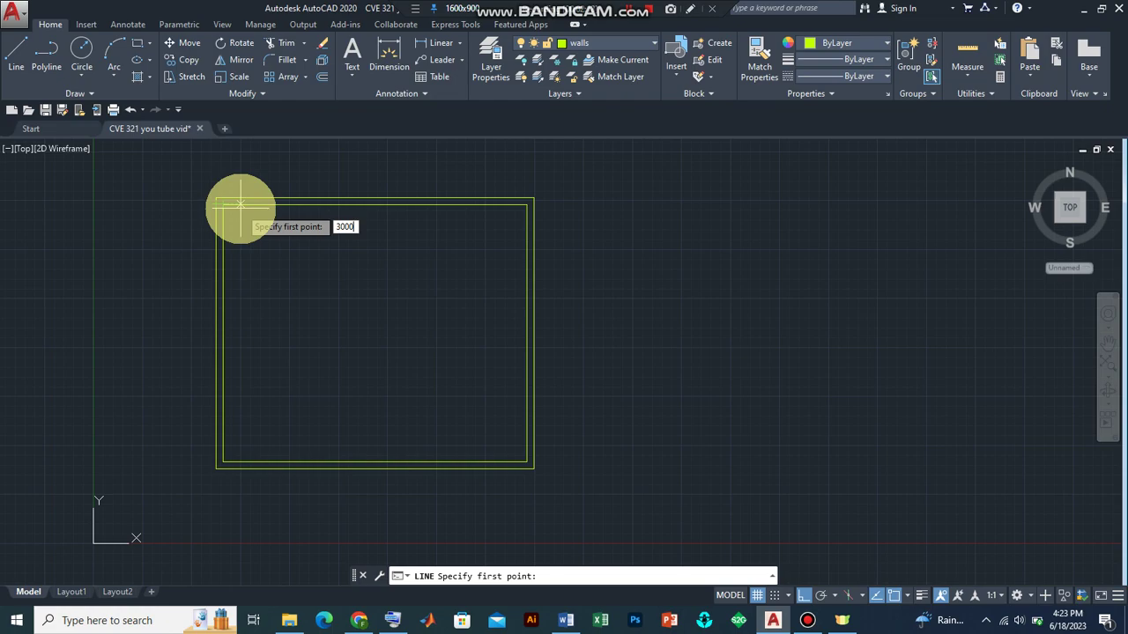
{"action": "type", "text": "000"}
{"action": "key", "text": "Return"}
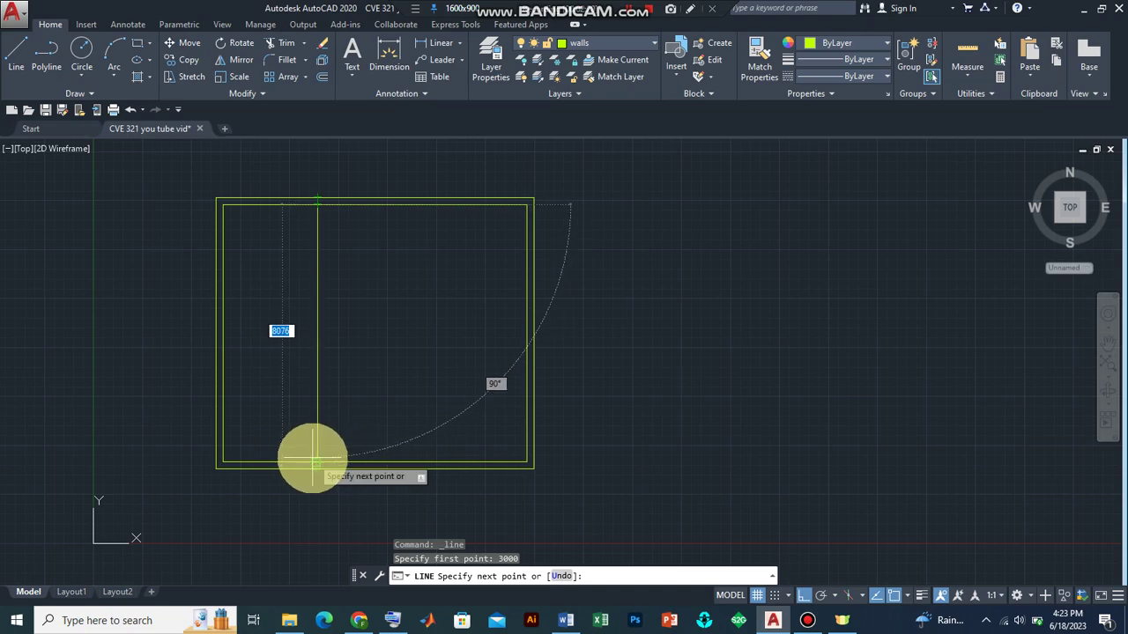
{"action": "scroll", "coordinate": [310, 458], "scroll_direction": "up", "scroll_amount": 4}
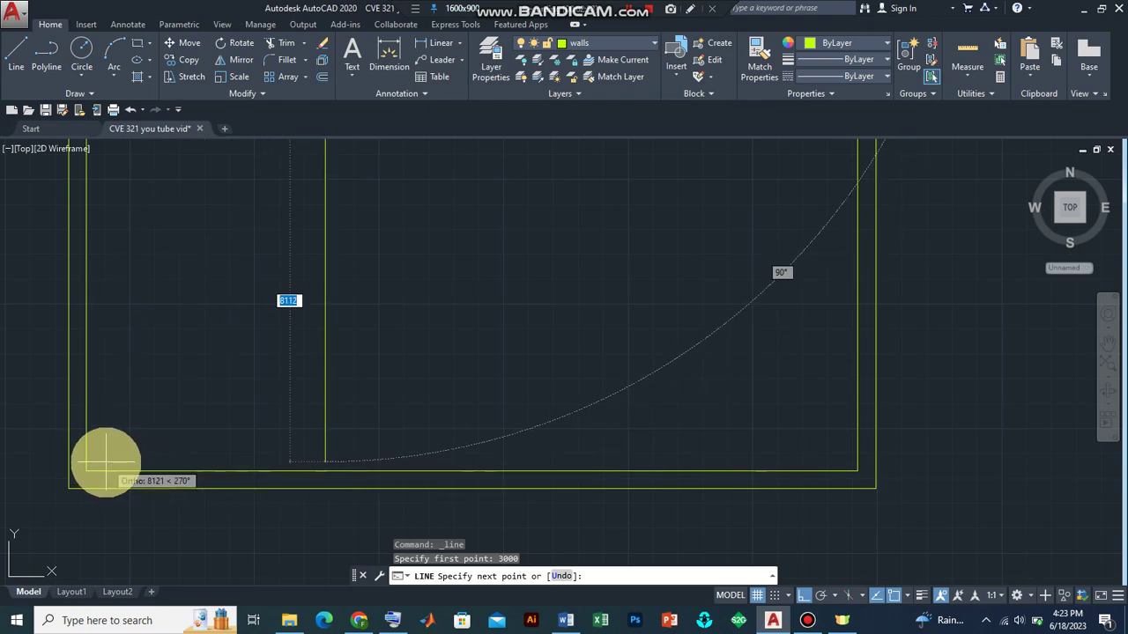
{"action": "left_click", "coordinate": [324, 470]}
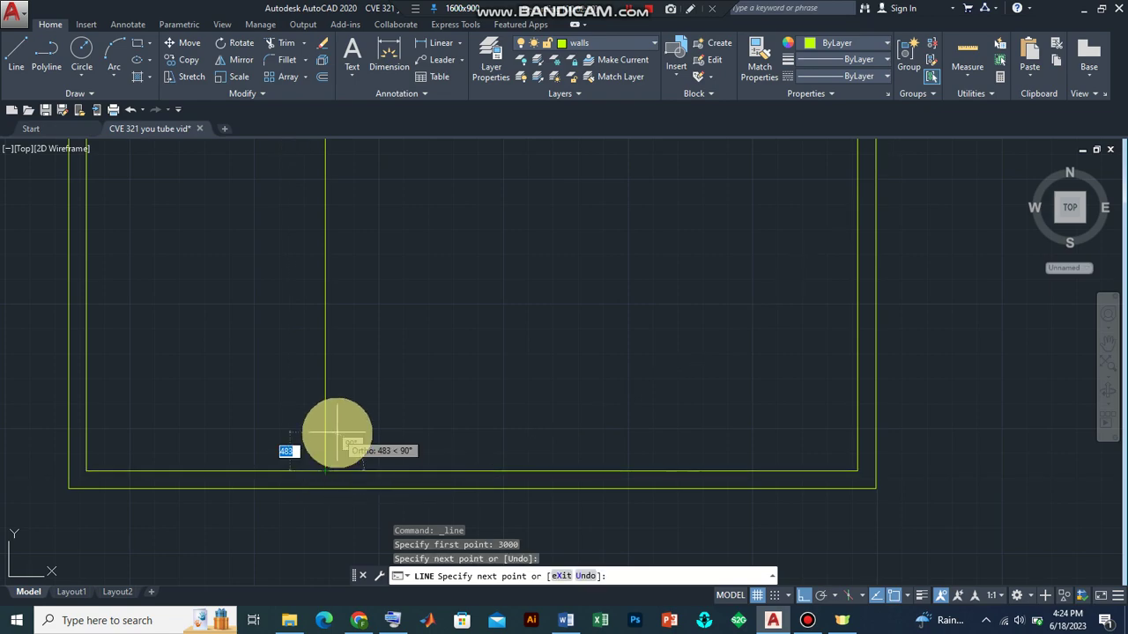
{"action": "key", "text": "Return"}
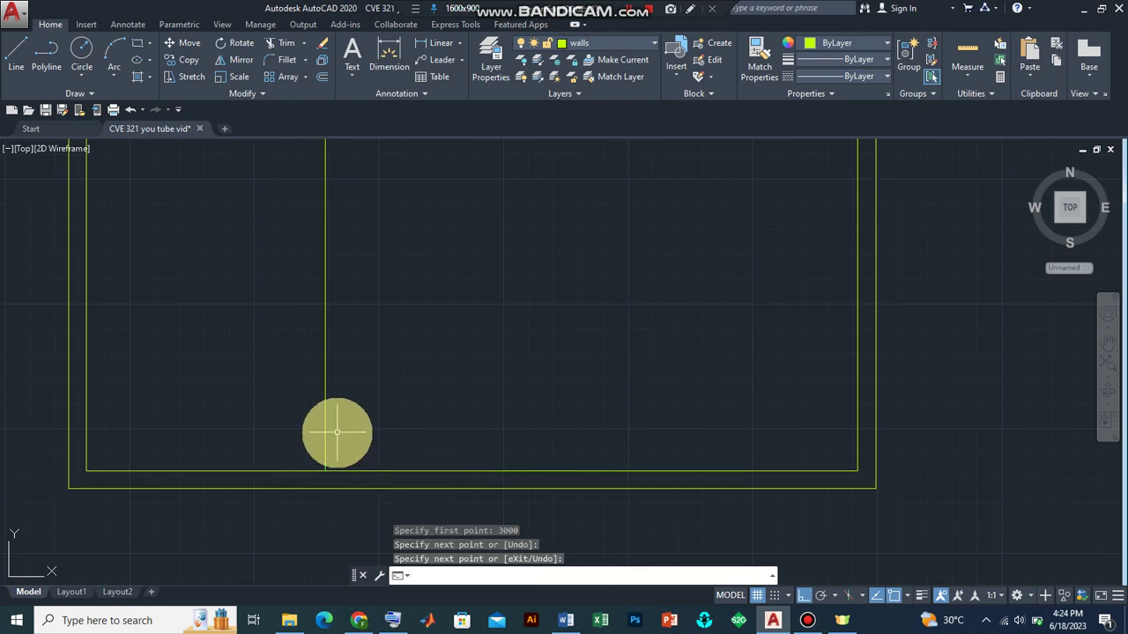
- Examine where the new vertical line meets the inner bottom wall line and how it sits in the whole plan
{"action": "scroll", "coordinate": [331, 484], "scroll_direction": "up", "scroll_amount": 3}
{"action": "scroll", "coordinate": [330, 482], "scroll_direction": "up", "scroll_amount": 4}
{"action": "scroll", "coordinate": [315, 478], "scroll_direction": "up", "scroll_amount": 4}
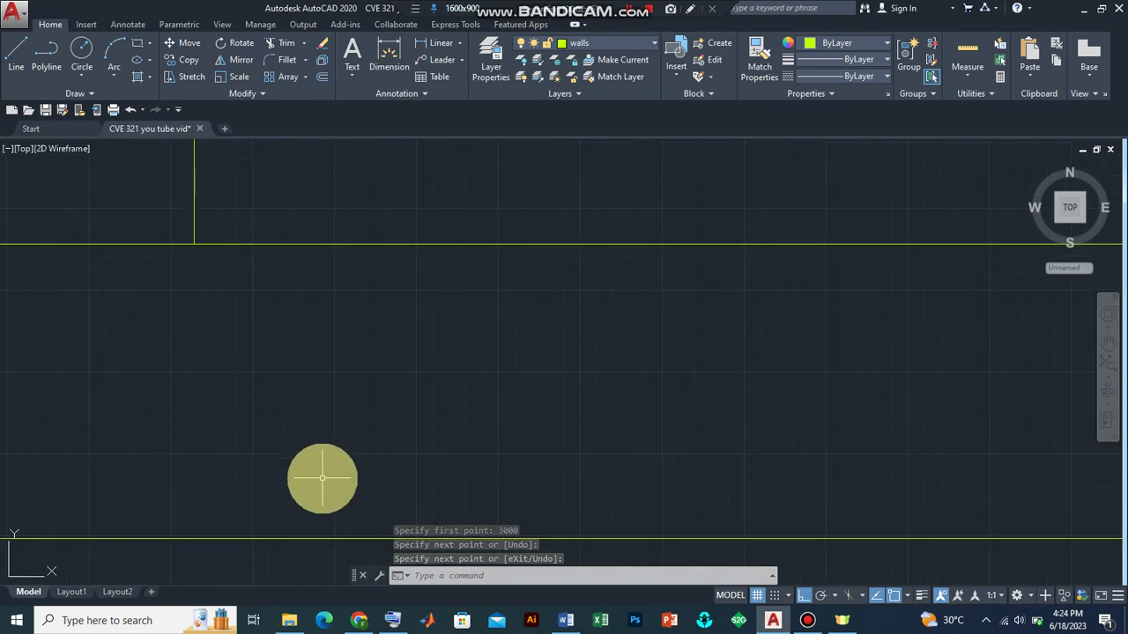
{"action": "scroll", "coordinate": [323, 476], "scroll_direction": "down", "scroll_amount": 3}
{"action": "scroll", "coordinate": [344, 321], "scroll_direction": "down", "scroll_amount": 2}
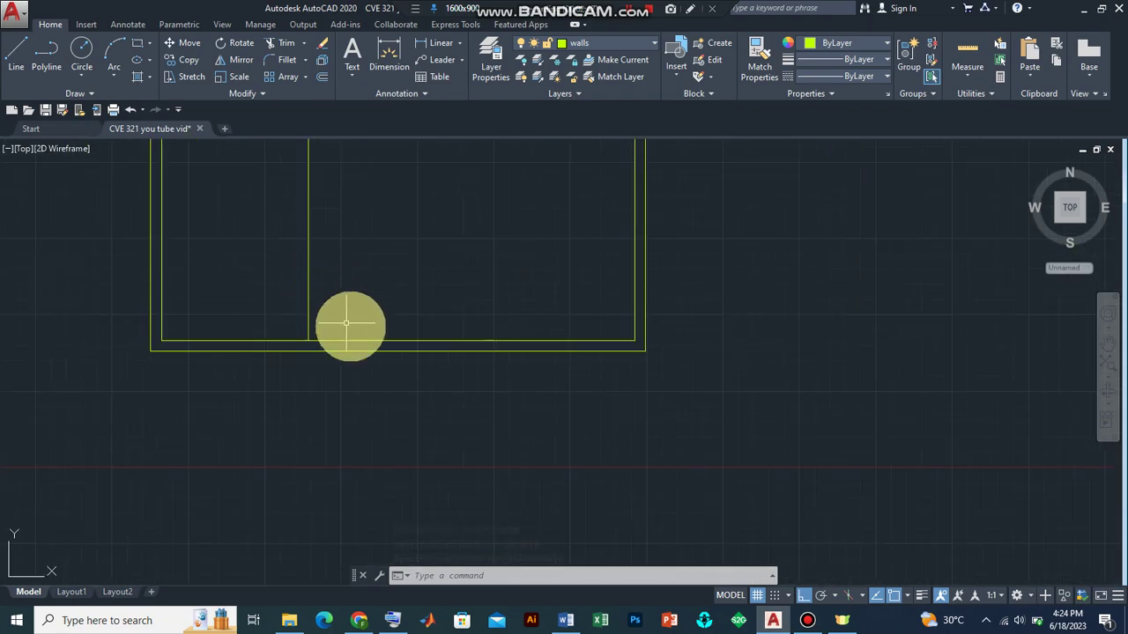
{"action": "scroll", "coordinate": [264, 185], "scroll_direction": "down", "scroll_amount": 3}
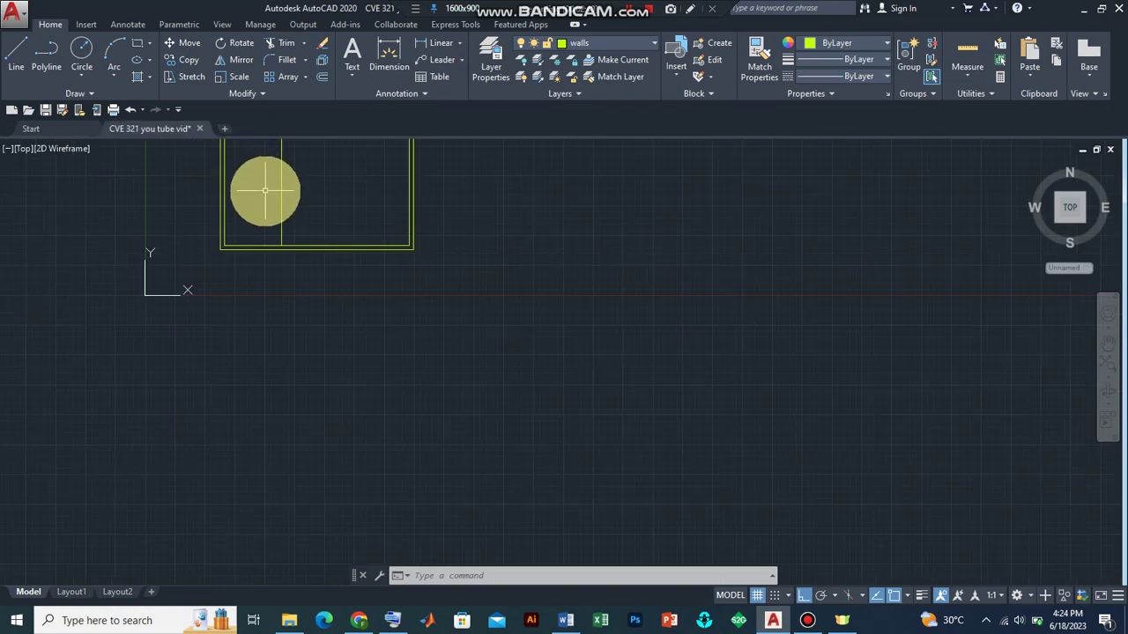
{"action": "scroll", "coordinate": [322, 378], "scroll_direction": "up", "scroll_amount": 2}
{"action": "scroll", "coordinate": [323, 335], "scroll_direction": "down", "scroll_amount": 6}
{"action": "scroll", "coordinate": [311, 329], "scroll_direction": "up", "scroll_amount": 8}
{"action": "scroll", "coordinate": [315, 337], "scroll_direction": "down", "scroll_amount": 2}
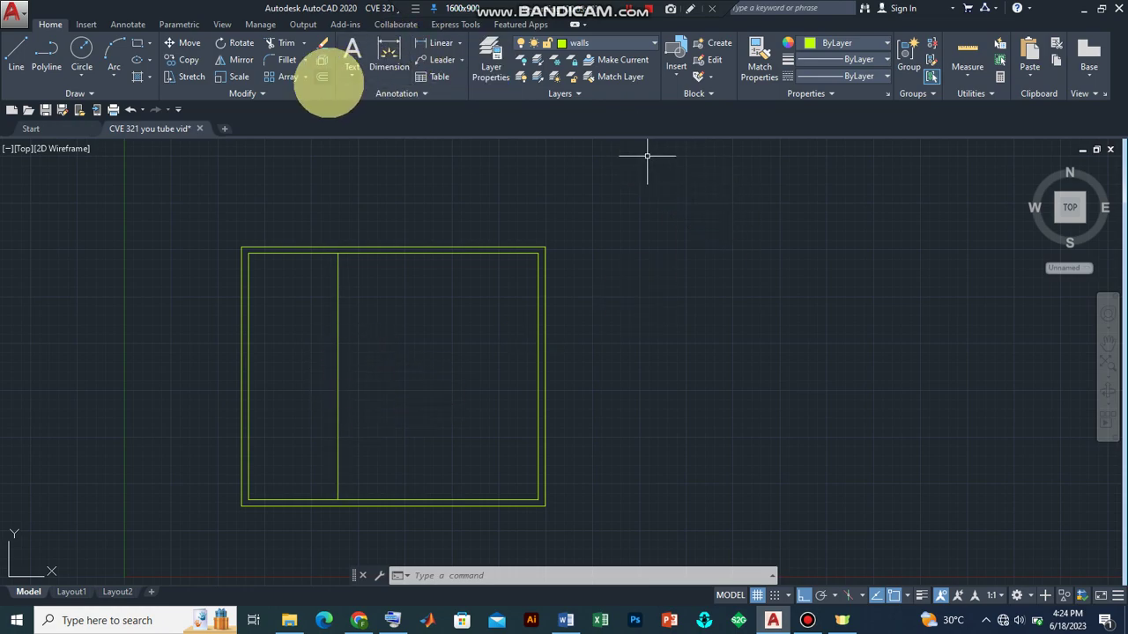
- Offset the vertical partition line 225 to the right to form the first partition wall
{"action": "left_click", "coordinate": [322, 77]}
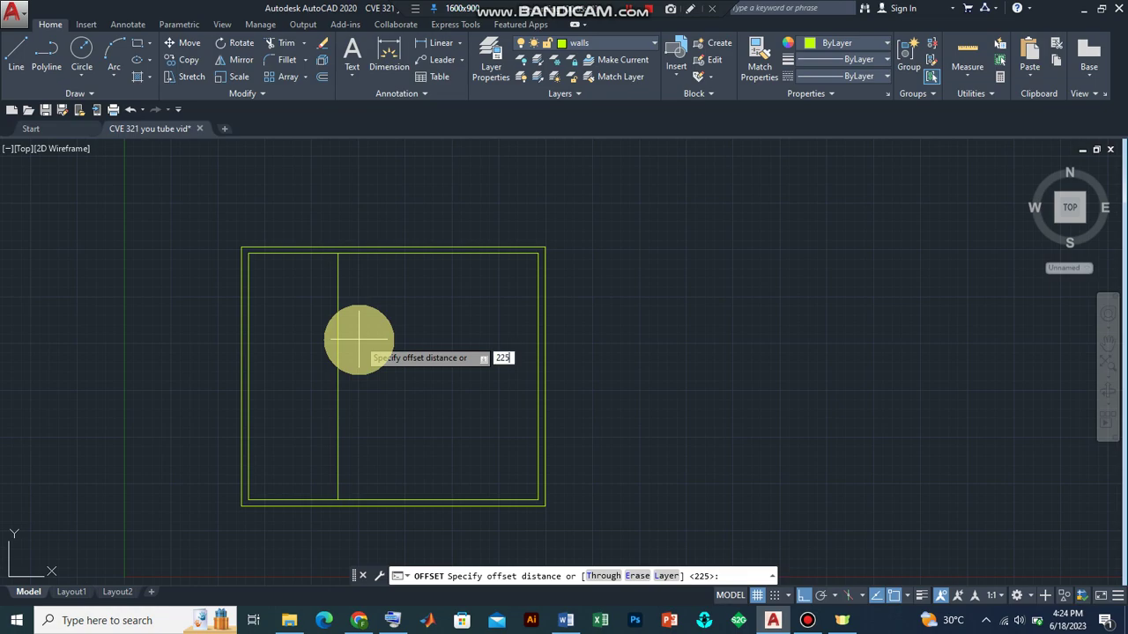
{"action": "key", "text": "Return"}
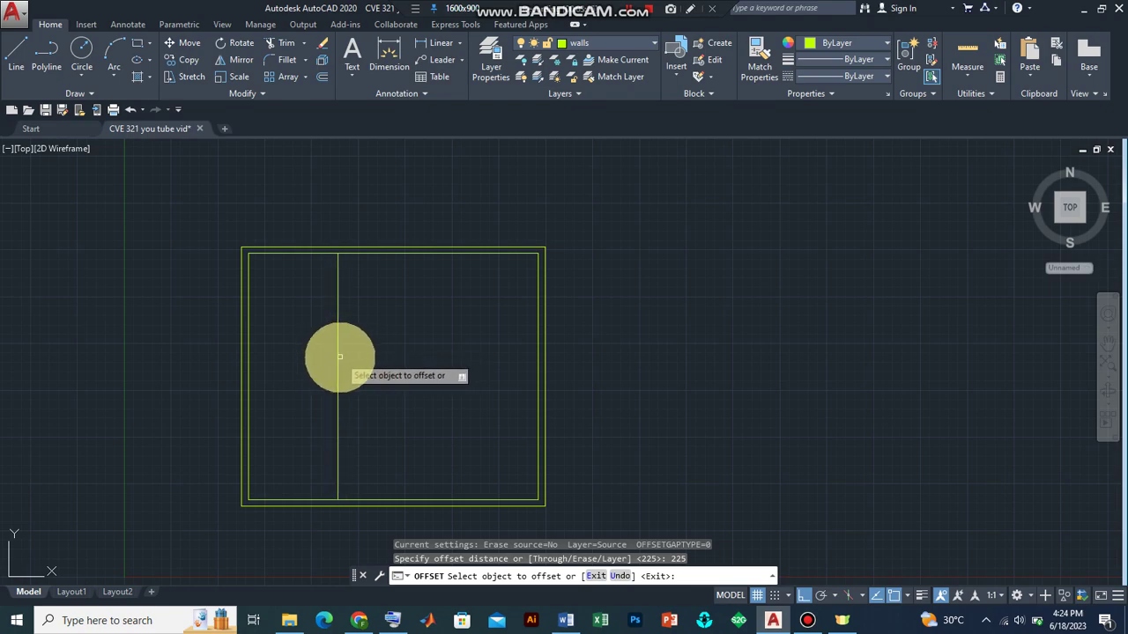
{"action": "left_click", "coordinate": [339, 358]}
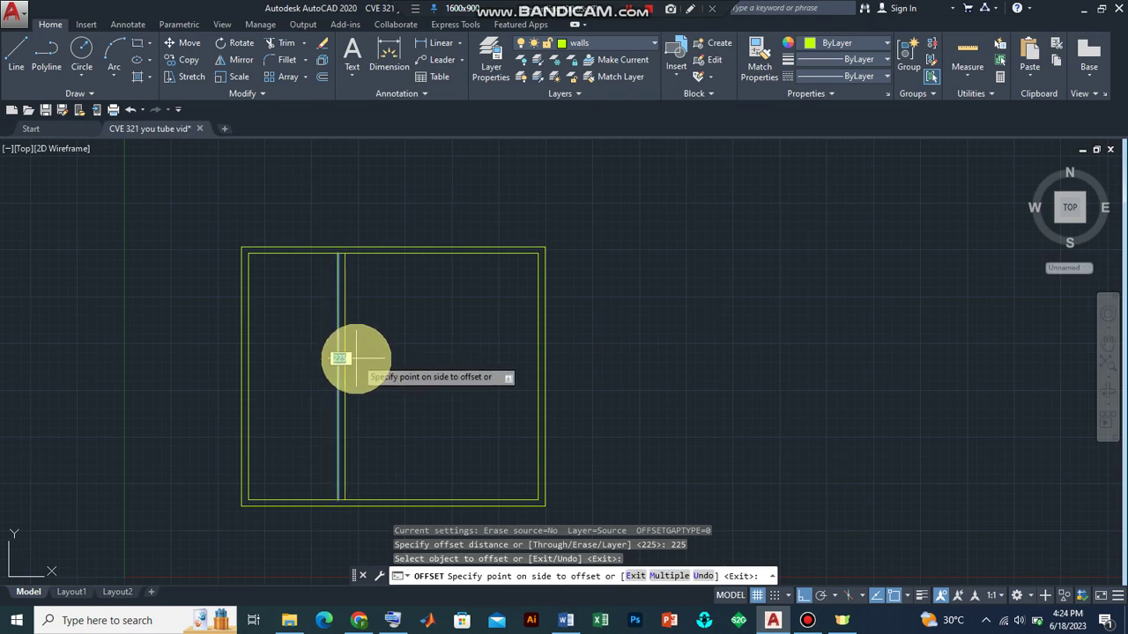
{"action": "left_click", "coordinate": [356, 358]}
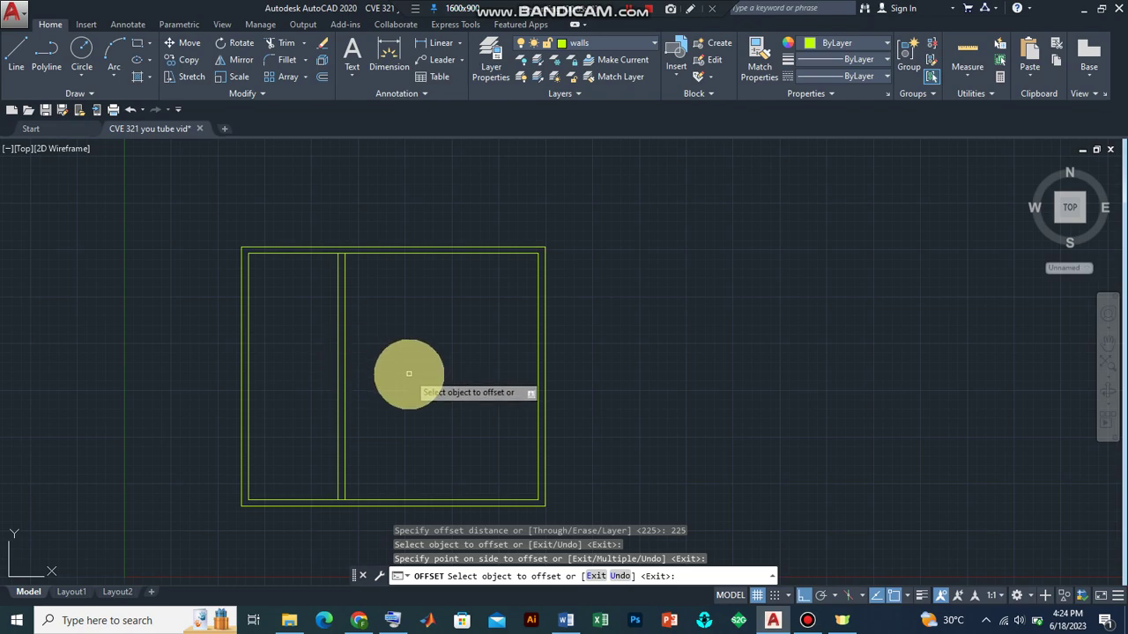
{"action": "key", "text": "Return"}
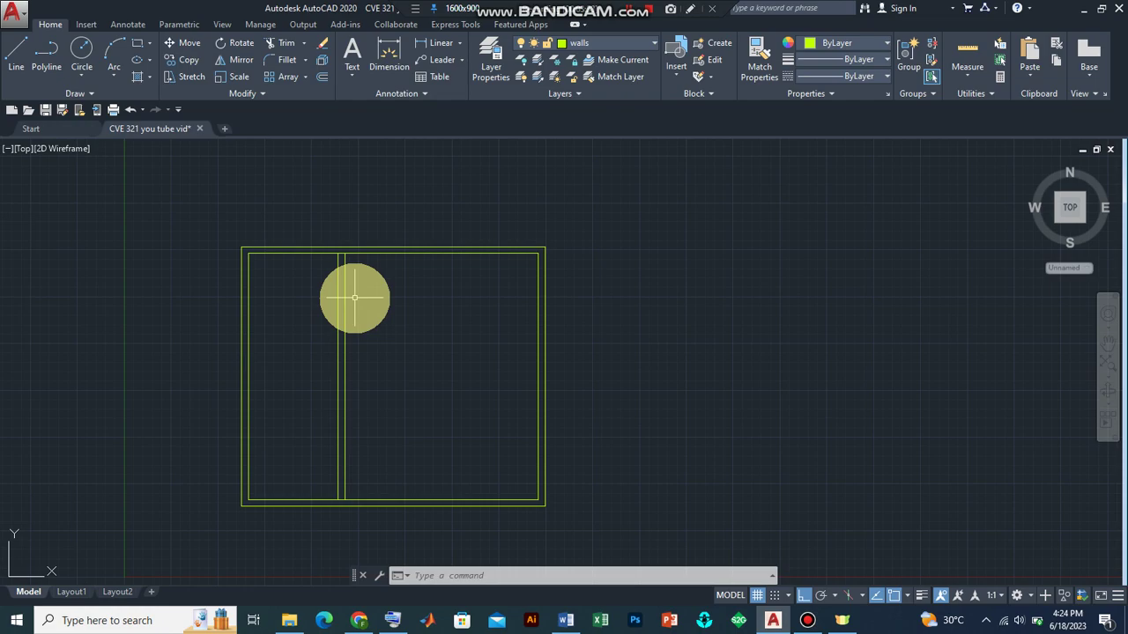
- Offset the right face of the first partition wall 1500 to the right
{"action": "type", "text": "o"}
{"action": "key", "text": "Return"}
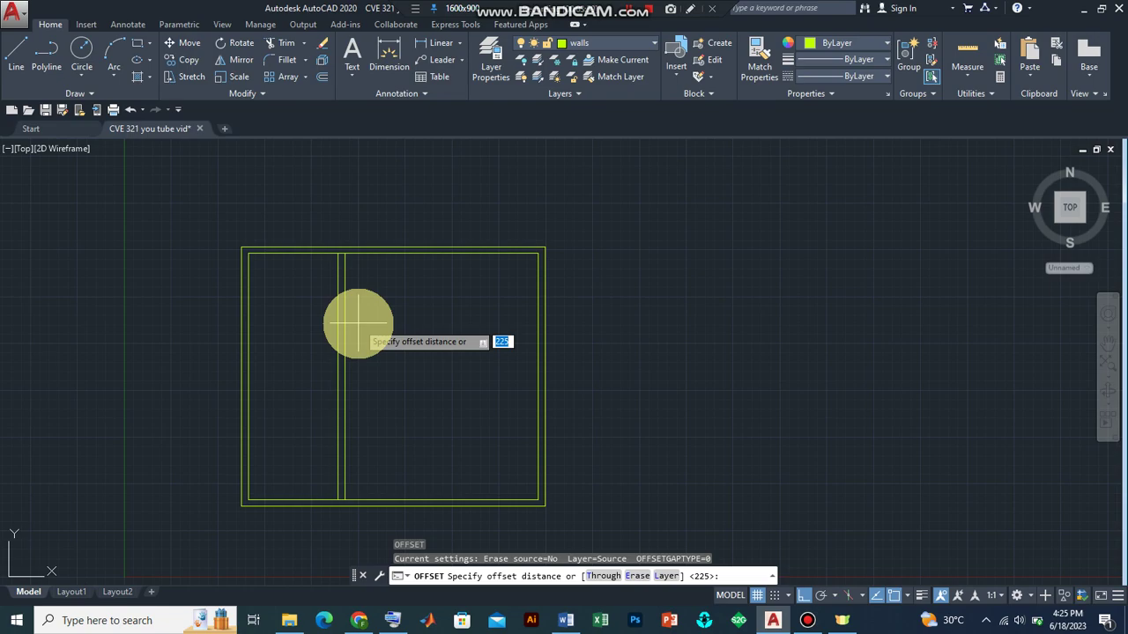
{"action": "type", "text": "1500"}
{"action": "key", "text": "Return"}
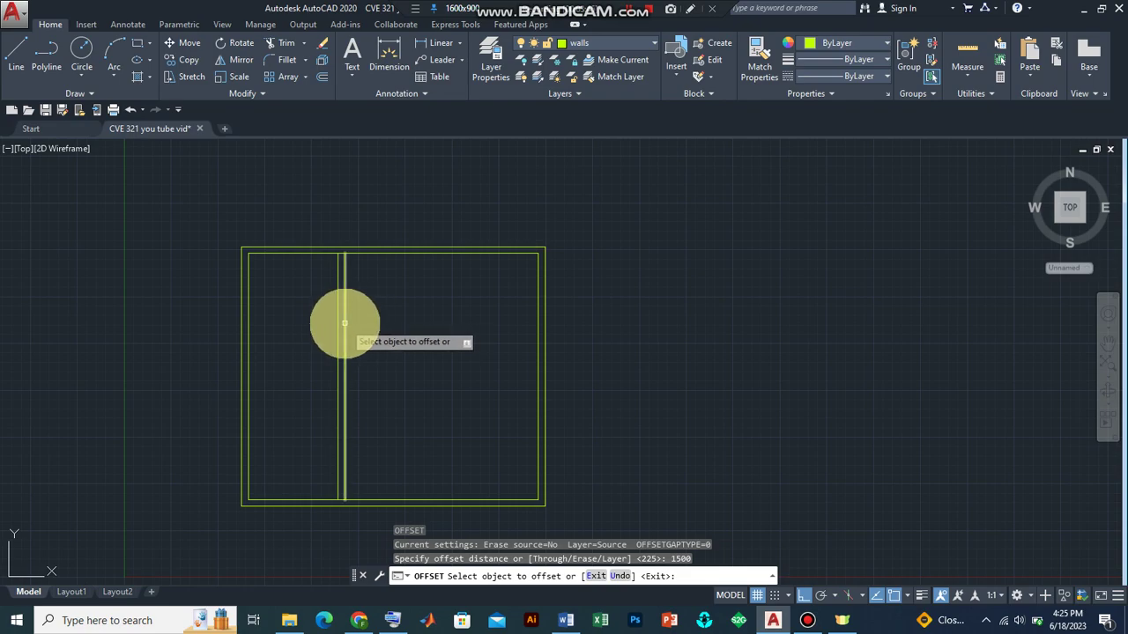
{"action": "left_click", "coordinate": [344, 324]}
{"action": "left_click", "coordinate": [388, 332]}
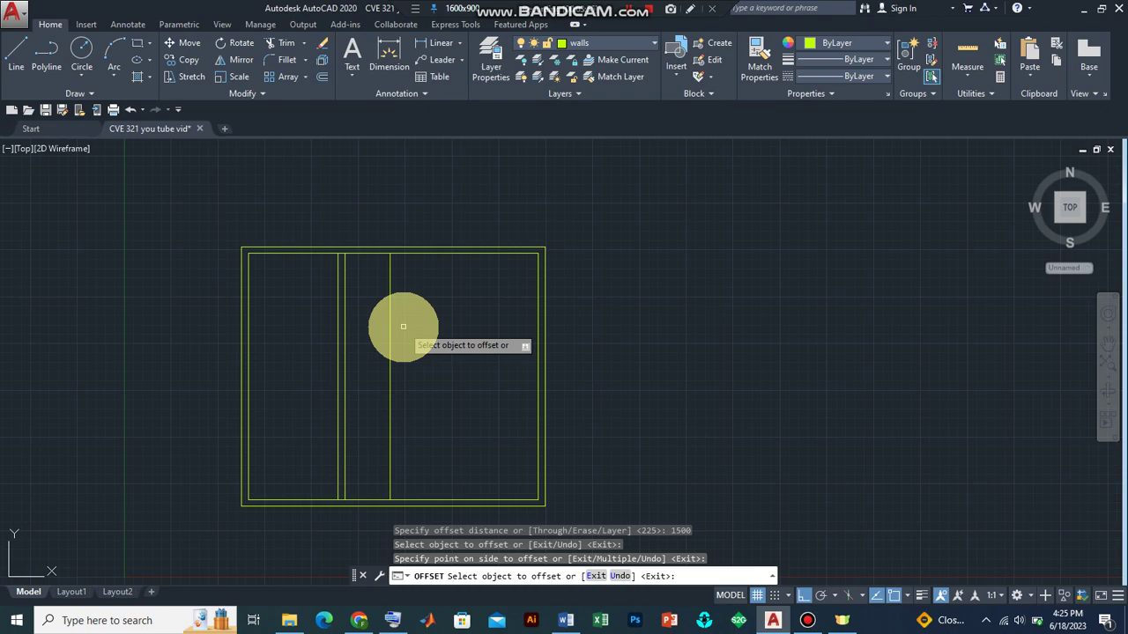
{"action": "key", "text": "Return"}
- Offset the newest vertical line 225 to the right to give the second partition its wall thickness
{"action": "key", "text": "Return"}
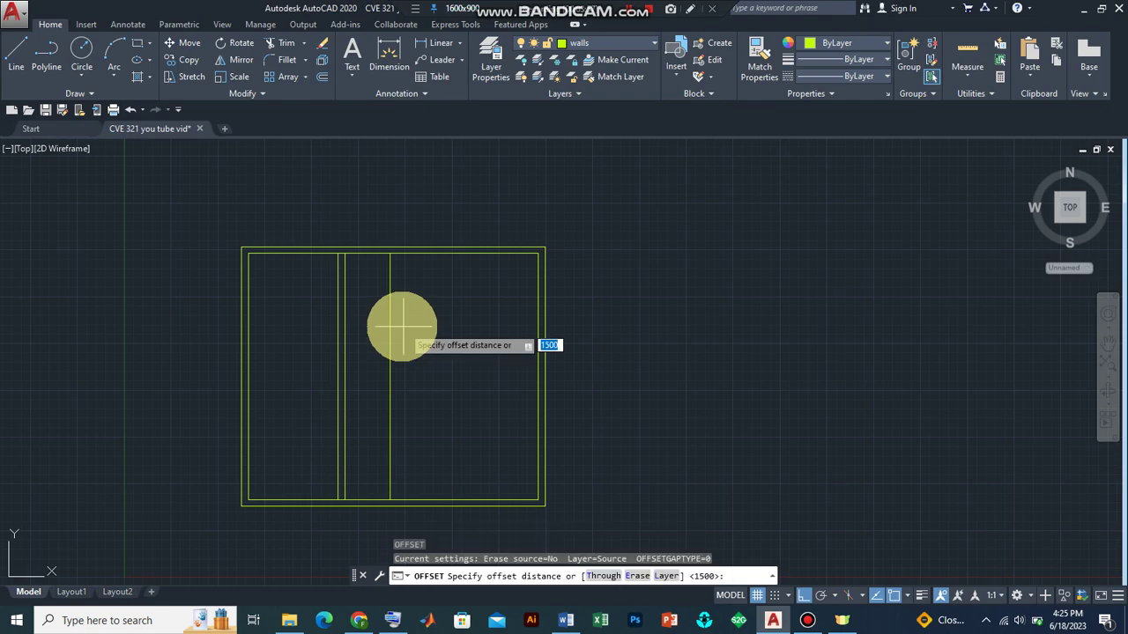
{"action": "type", "text": "225"}
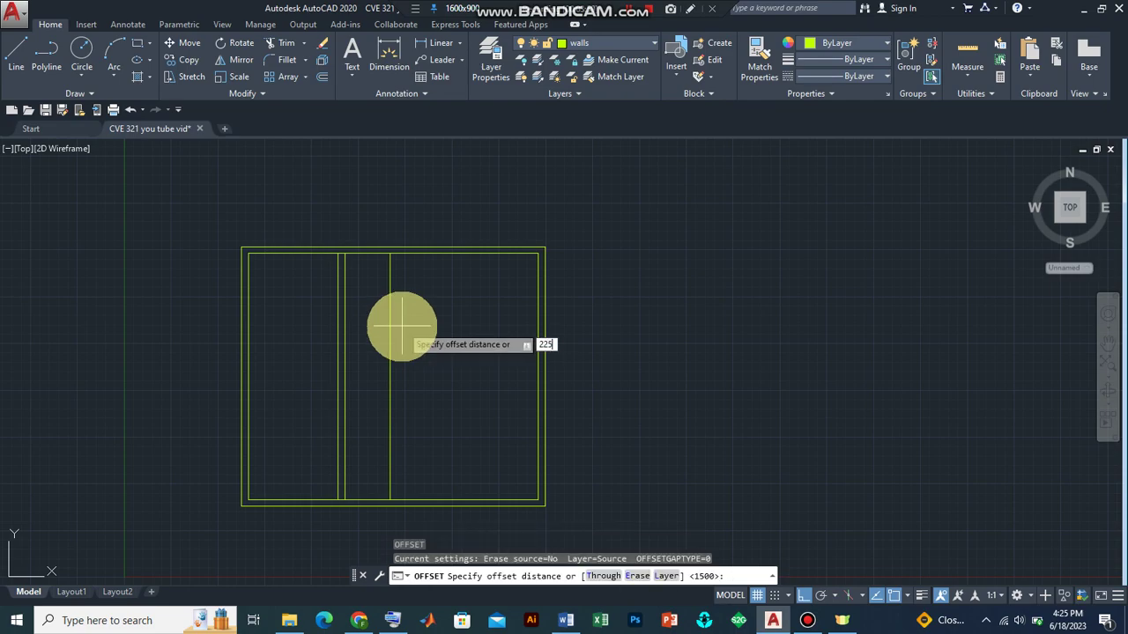
{"action": "key", "text": "Return"}
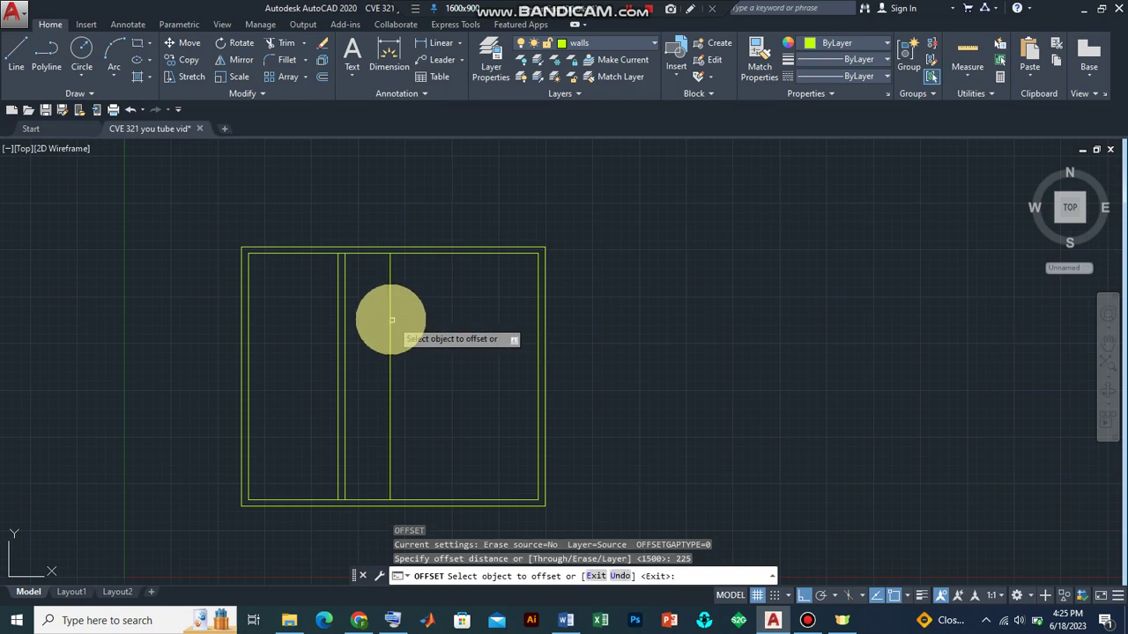
{"action": "left_click", "coordinate": [390, 316]}
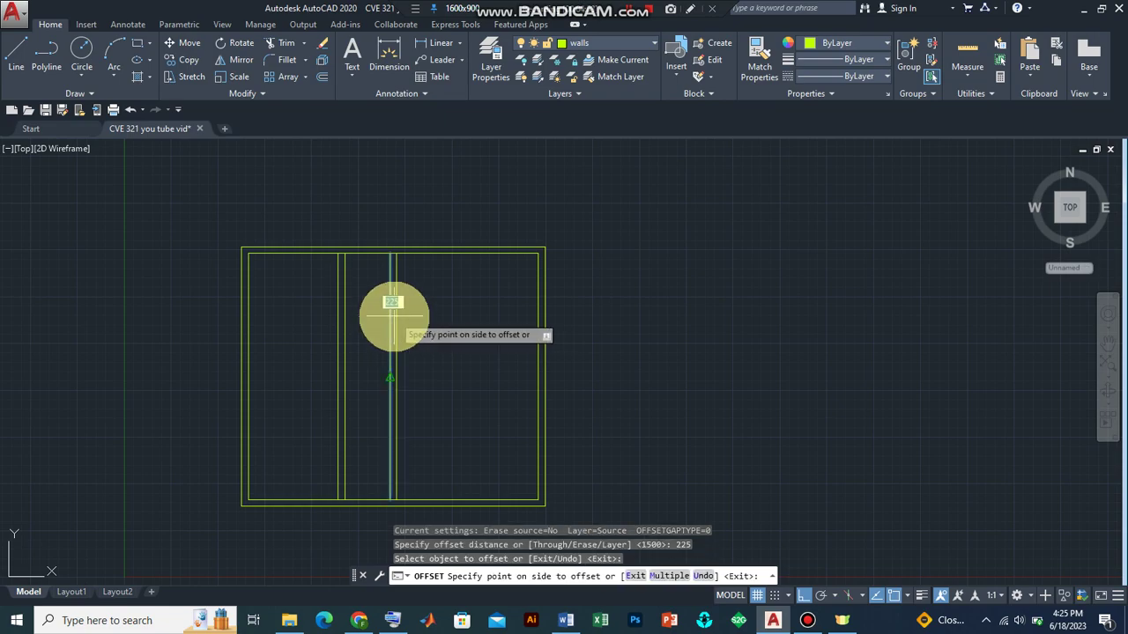
{"action": "left_click", "coordinate": [403, 316]}
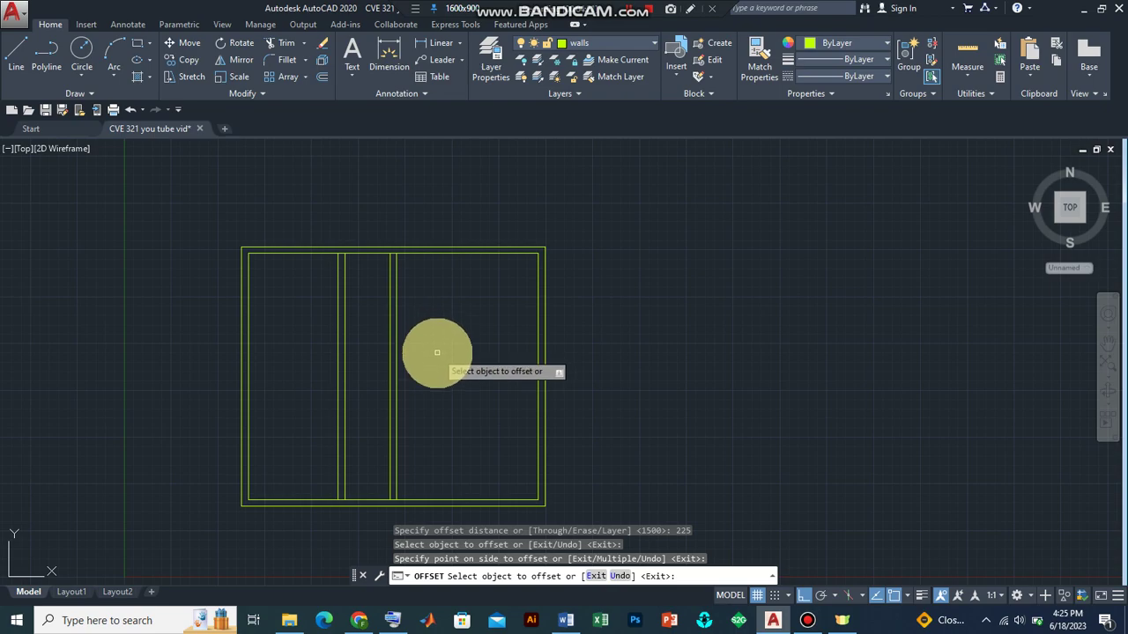
{"action": "key", "text": "Return"}
- Offset the right face of the second partition wall 1500 to the right
{"action": "key", "text": "Return"}
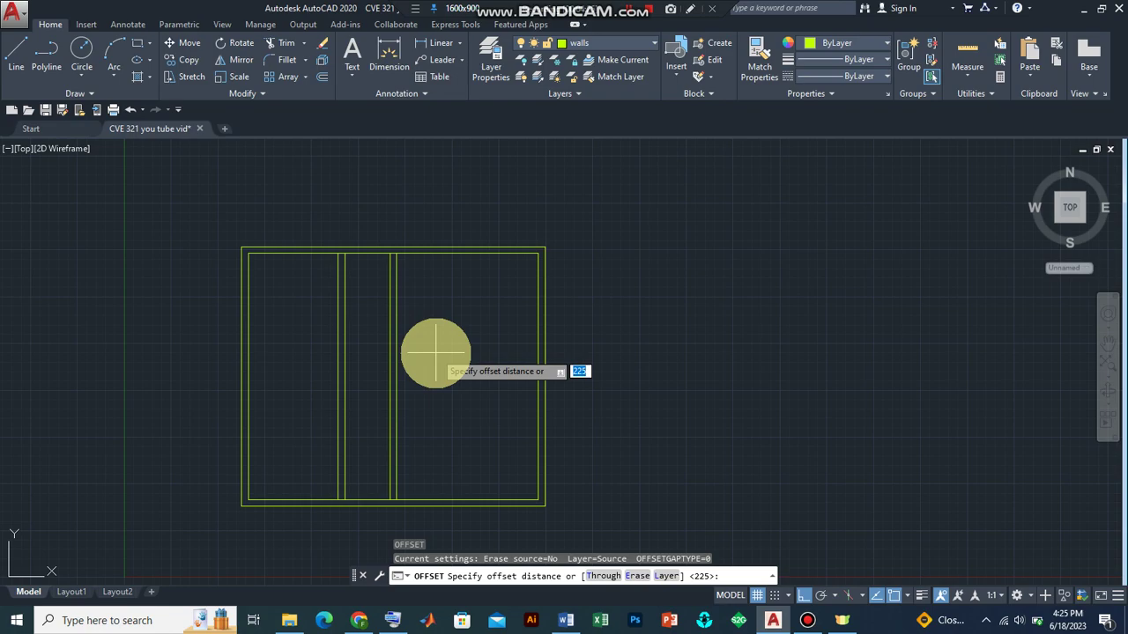
{"action": "type", "text": "1500"}
{"action": "key", "text": "Return"}
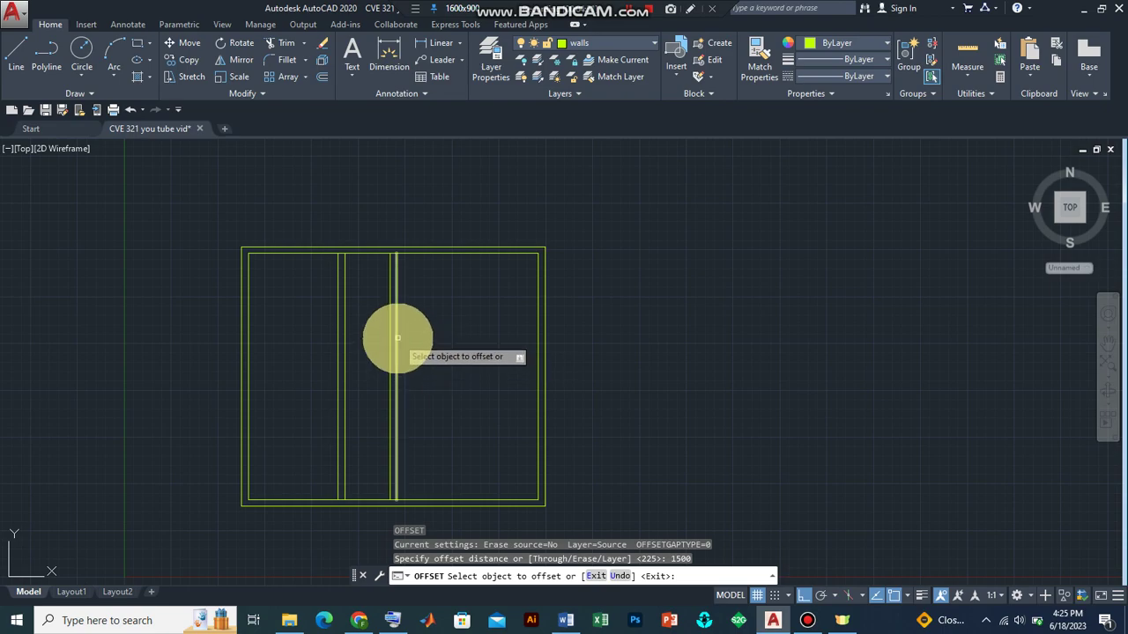
{"action": "left_click", "coordinate": [397, 334]}
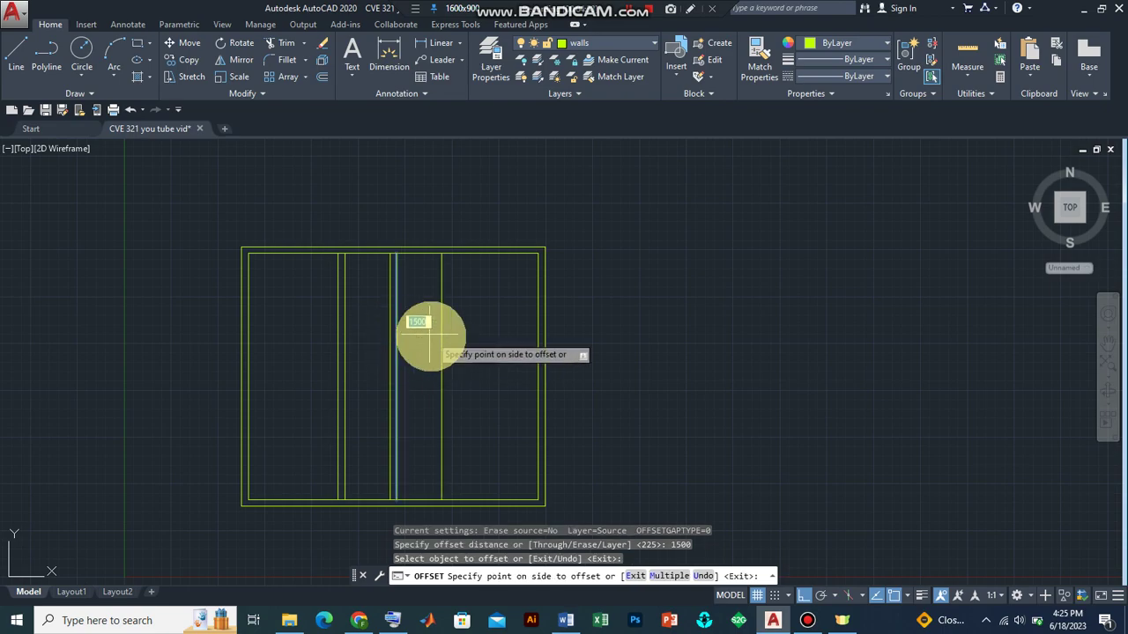
{"action": "left_click", "coordinate": [443, 337]}
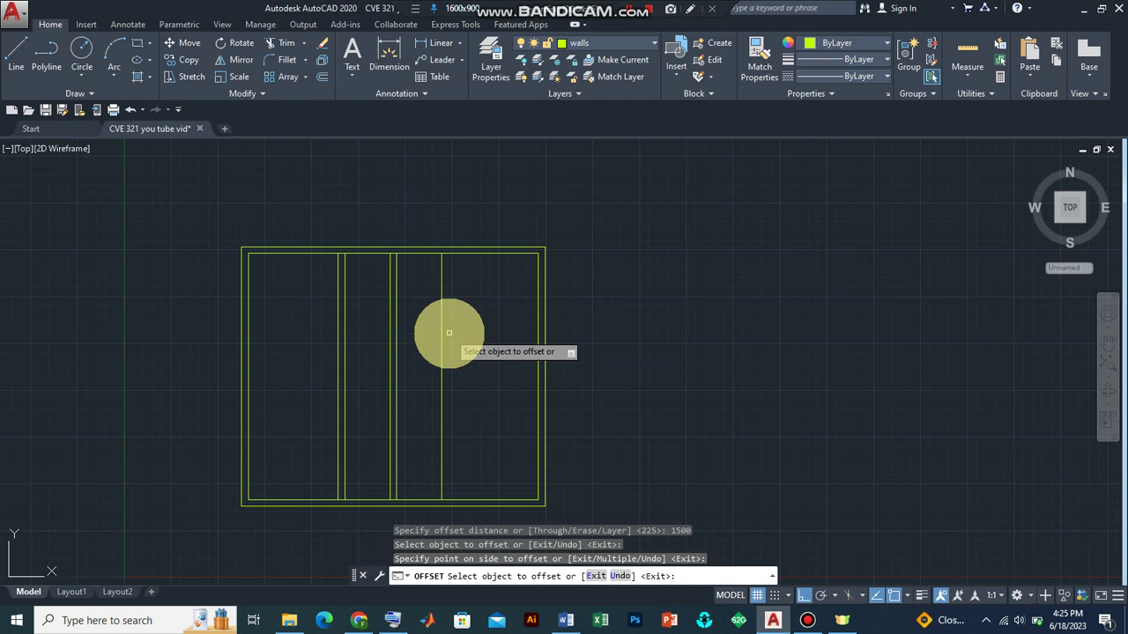
{"action": "key", "text": "Return"}
- Offset the rightmost partition line 225 to the right to complete the third partition wall
{"action": "key", "text": "Return"}
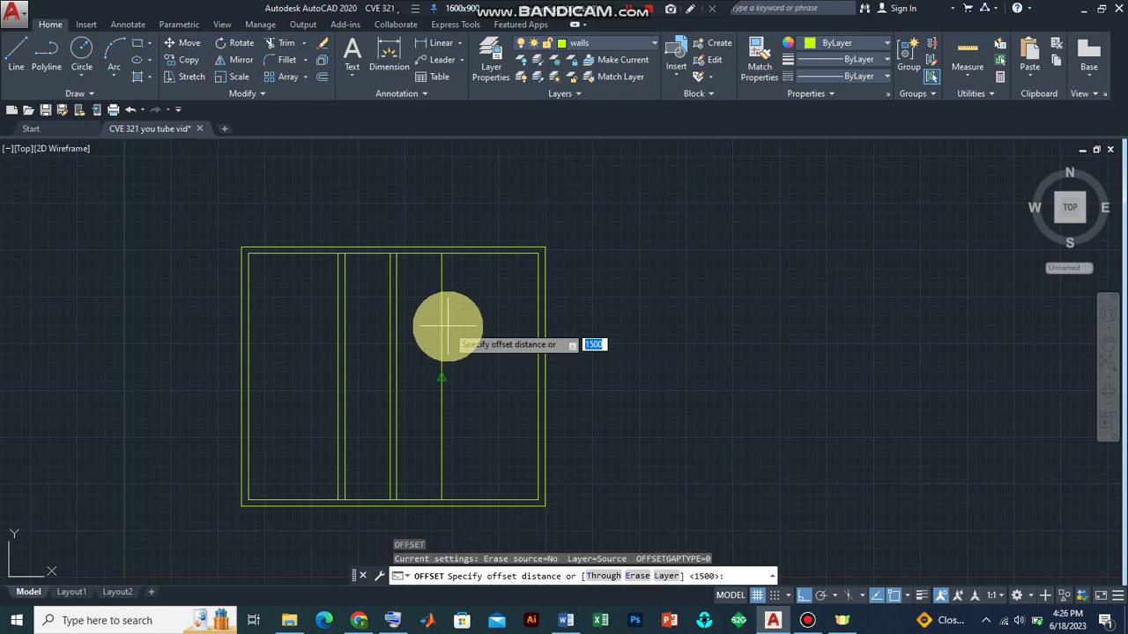
{"action": "type", "text": "225"}
{"action": "key", "text": "Return"}
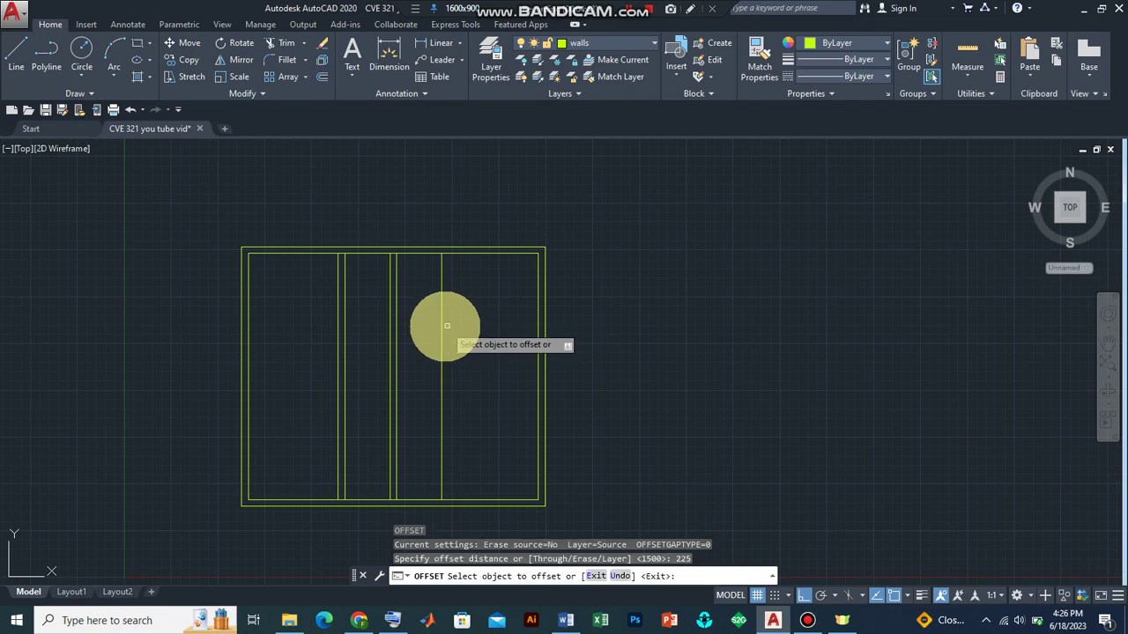
{"action": "left_click", "coordinate": [442, 325]}
{"action": "left_click", "coordinate": [460, 327]}
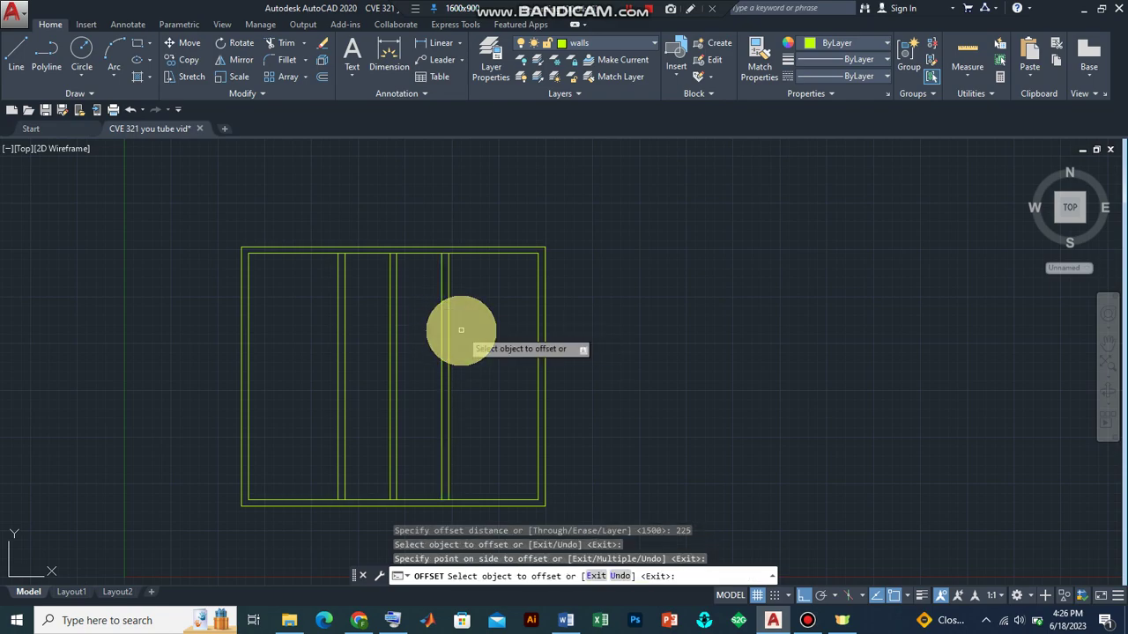
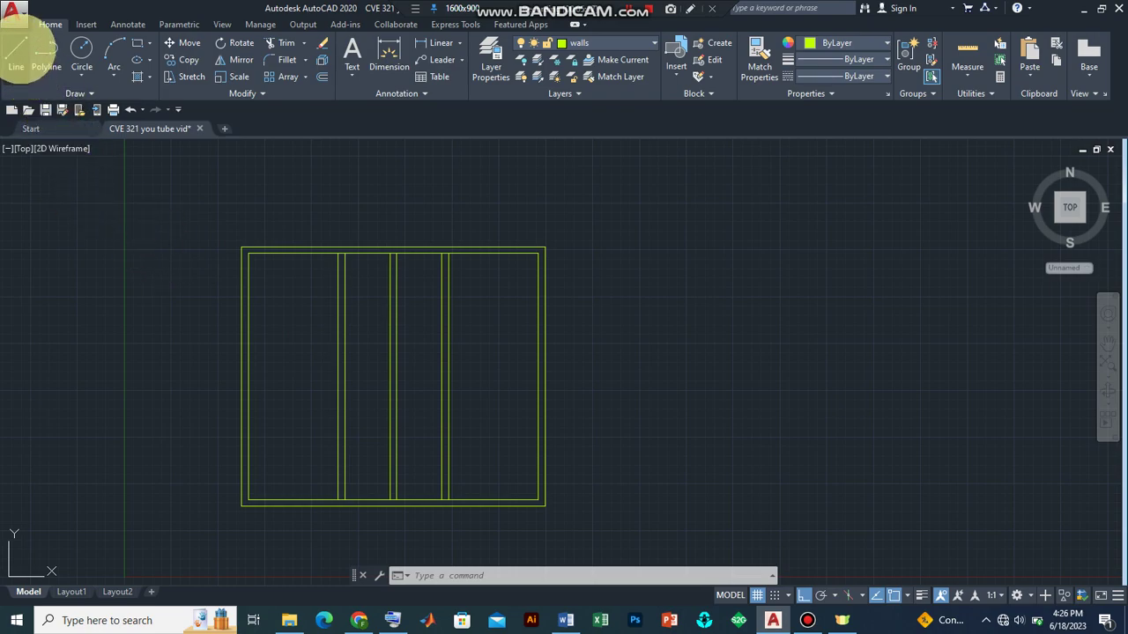
- Draw a horizontal line from the left inner wall face, 3500 below the upper inner corner, across to the right inner wall face
{"action": "left_click", "coordinate": [19, 54]}
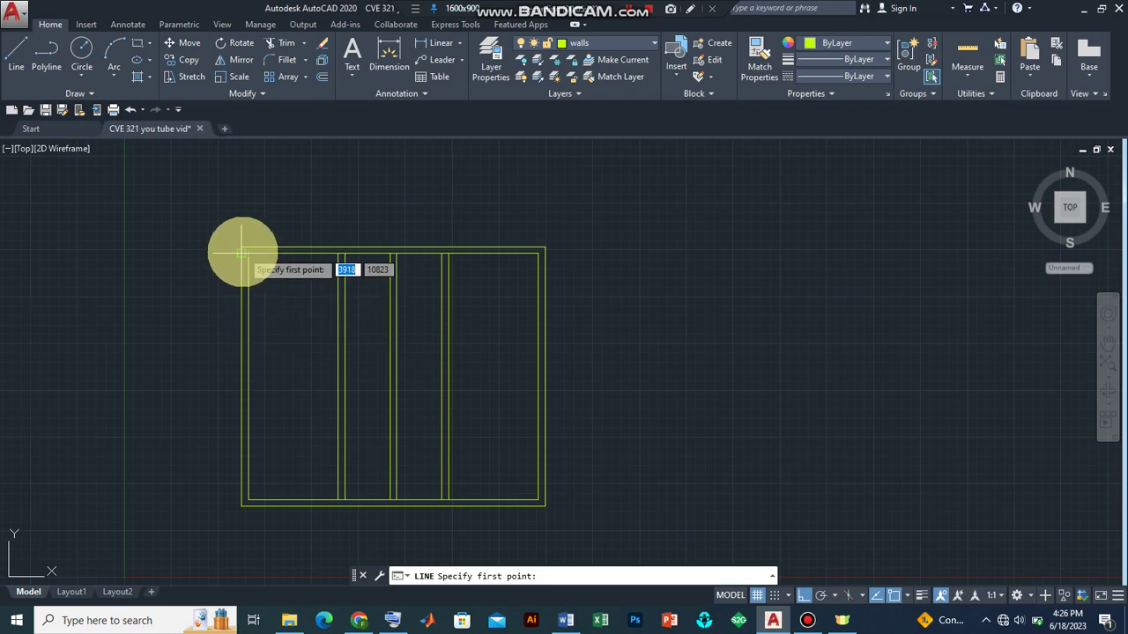
{"action": "scroll", "coordinate": [253, 254], "scroll_direction": "up", "scroll_amount": 2}
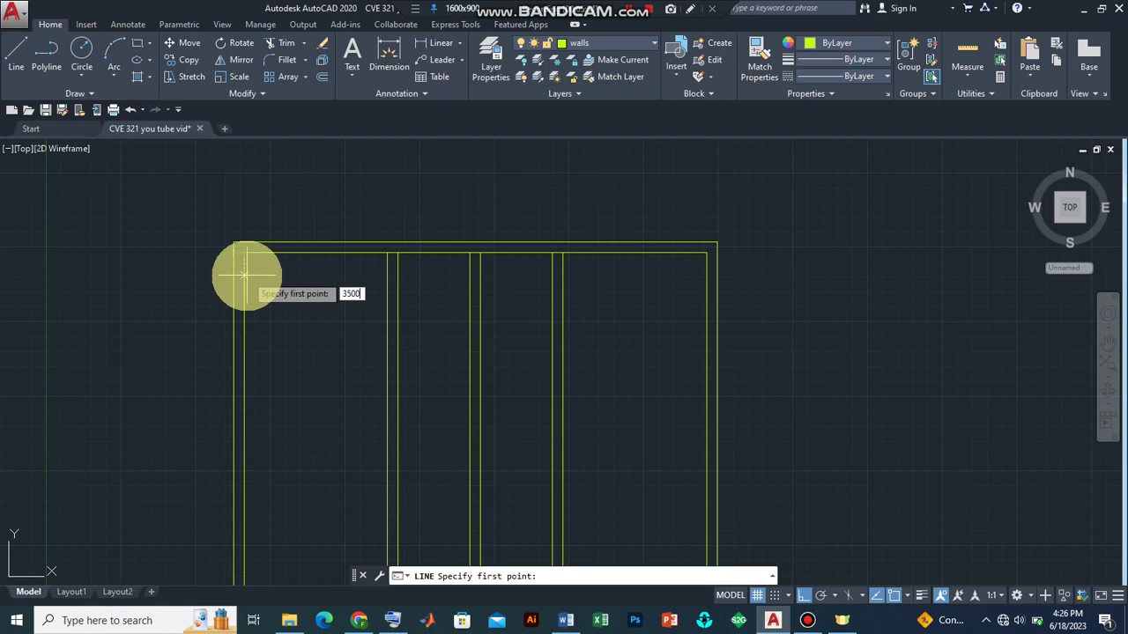
{"action": "key", "text": "Return"}
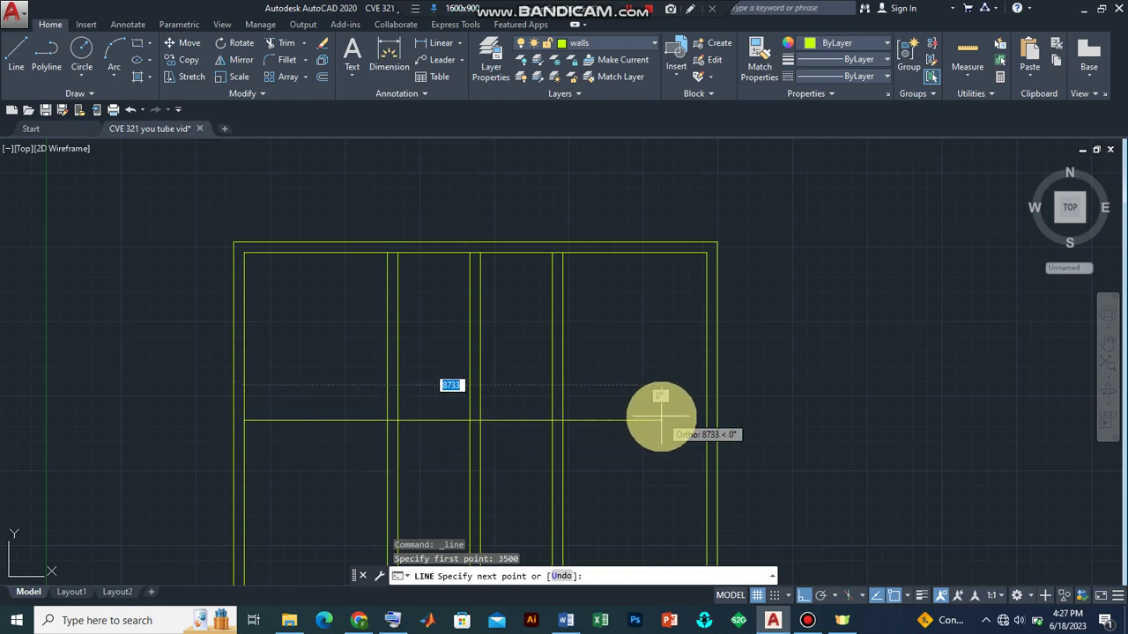
{"action": "scroll", "coordinate": [661, 418], "scroll_direction": "down", "scroll_amount": 4}
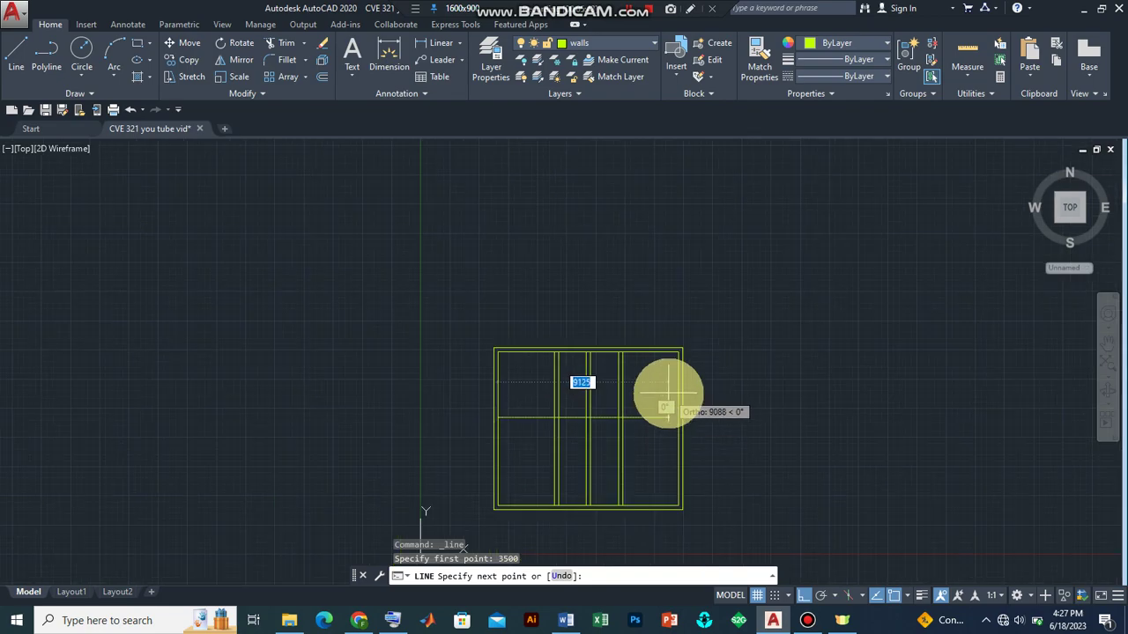
{"action": "scroll", "coordinate": [664, 462], "scroll_direction": "up", "scroll_amount": 4}
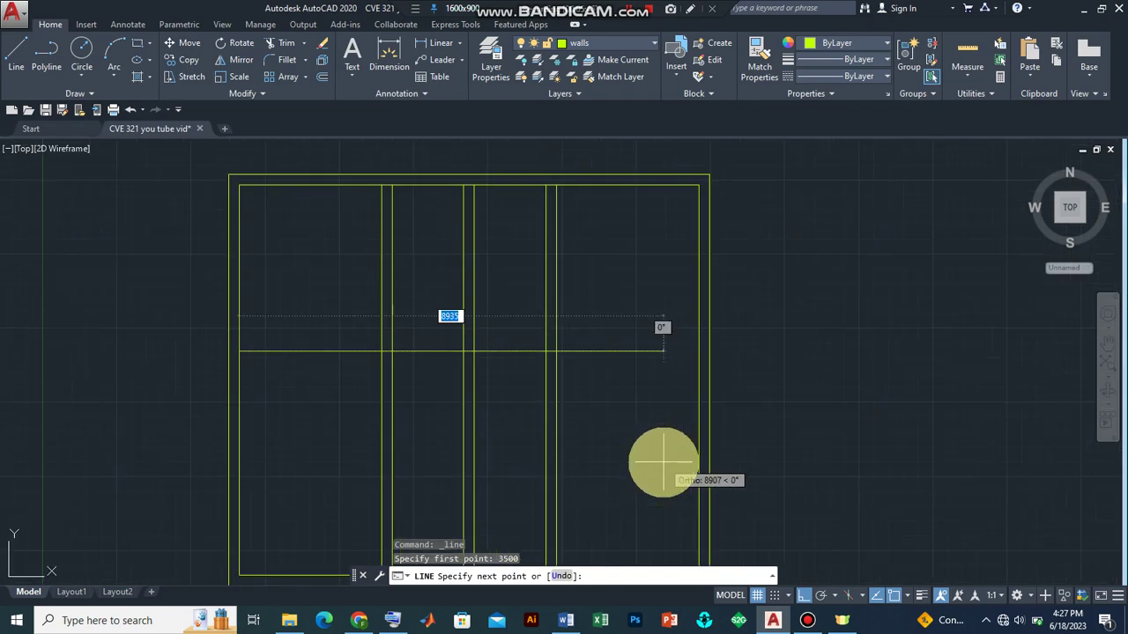
{"action": "scroll", "coordinate": [664, 461], "scroll_direction": "down", "scroll_amount": 3}
{"action": "scroll", "coordinate": [672, 527], "scroll_direction": "up", "scroll_amount": 3}
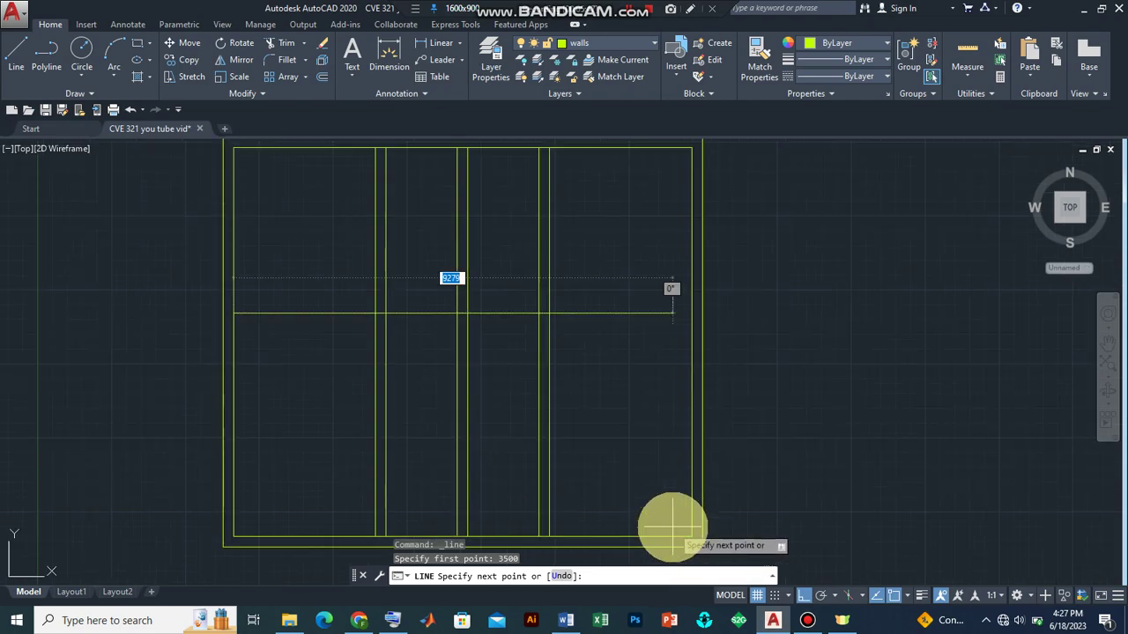
{"action": "key", "text": "F8"}
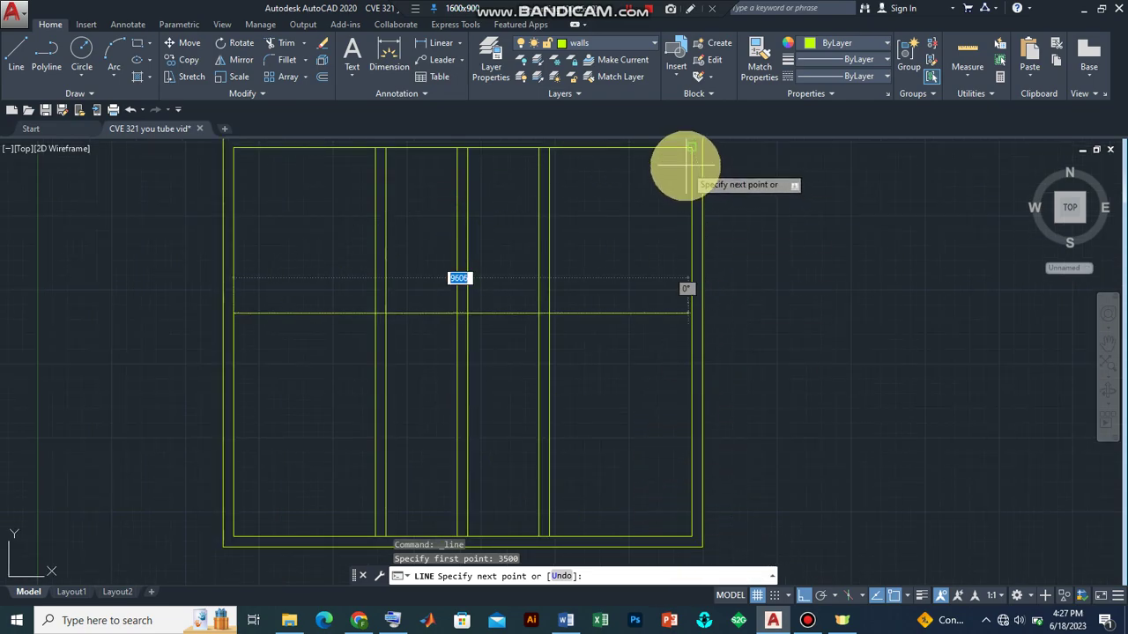
{"action": "key", "text": "F8"}
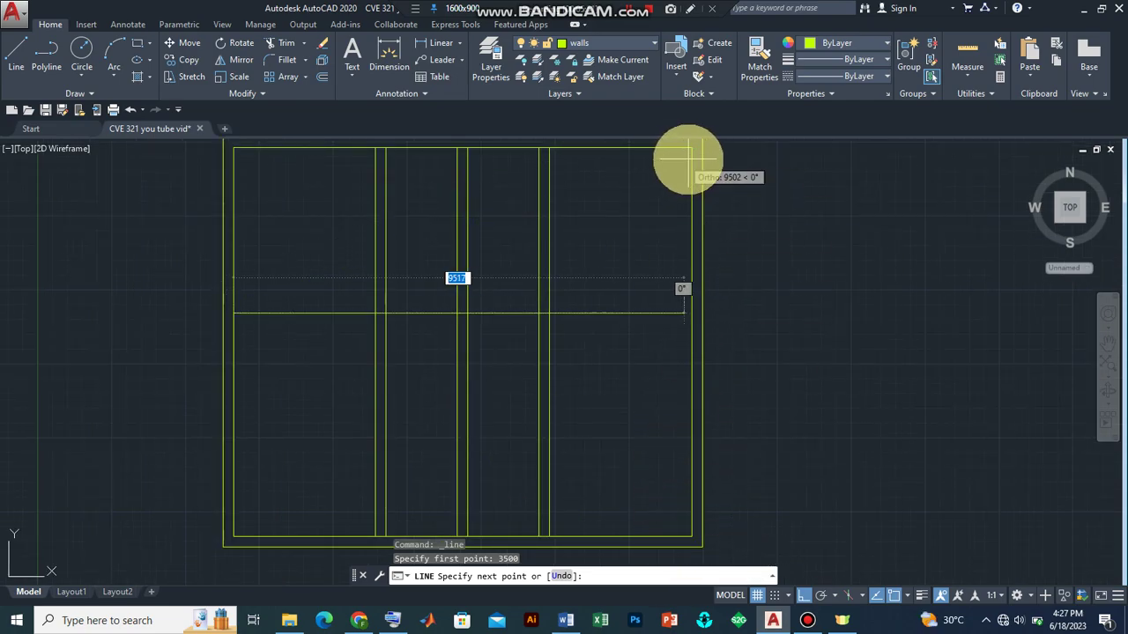
{"action": "key", "text": "F8"}
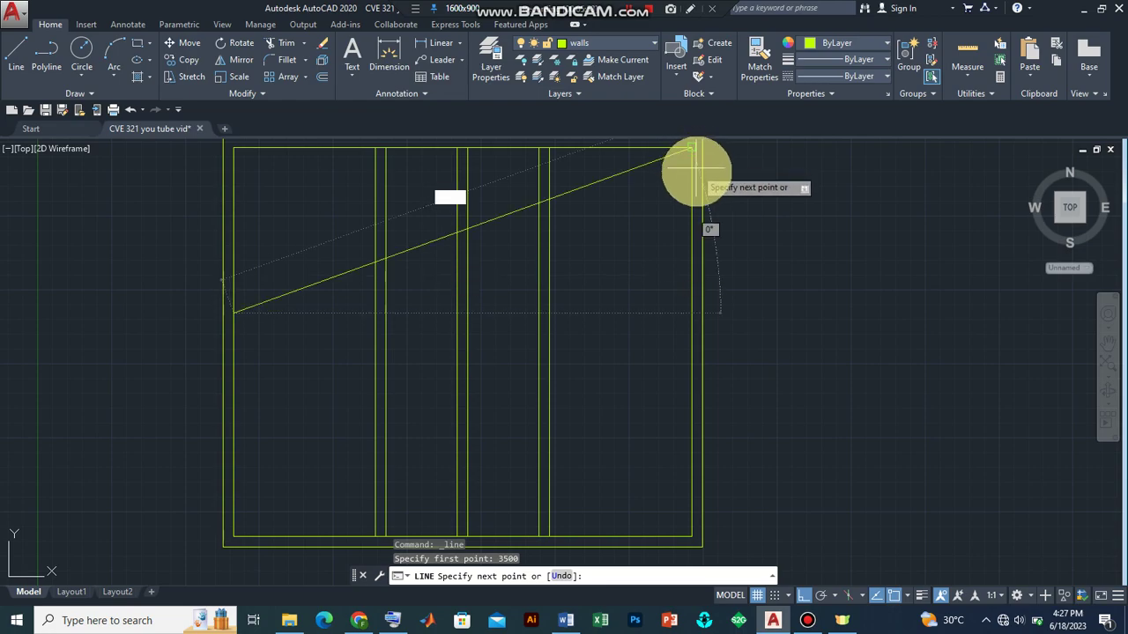
{"action": "left_click", "coordinate": [690, 313]}
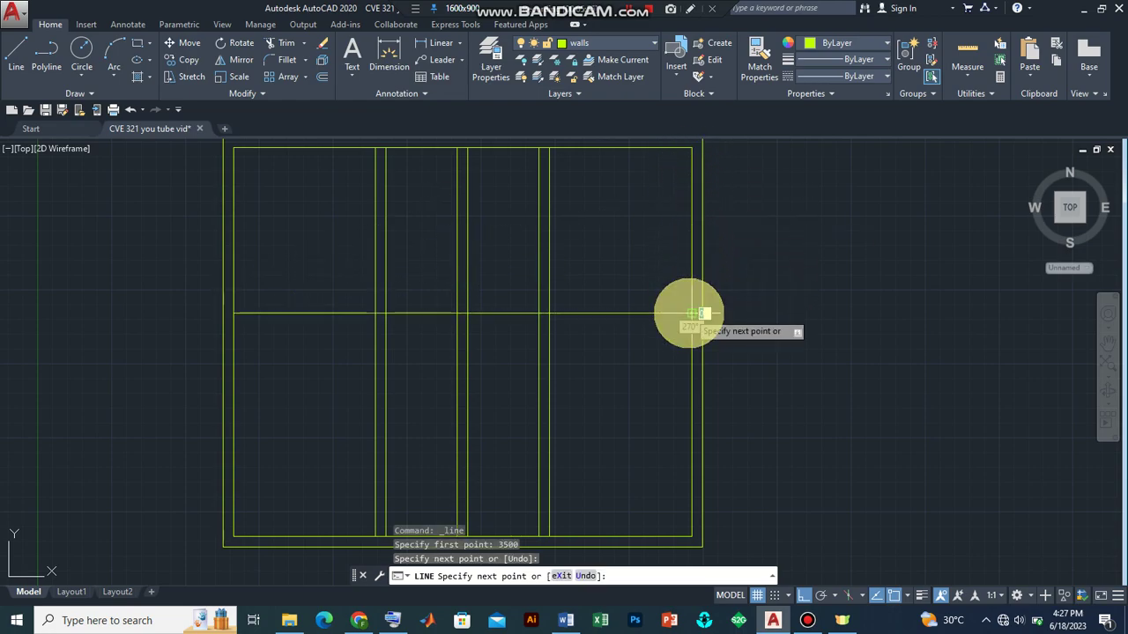
{"action": "key", "text": "Return"}
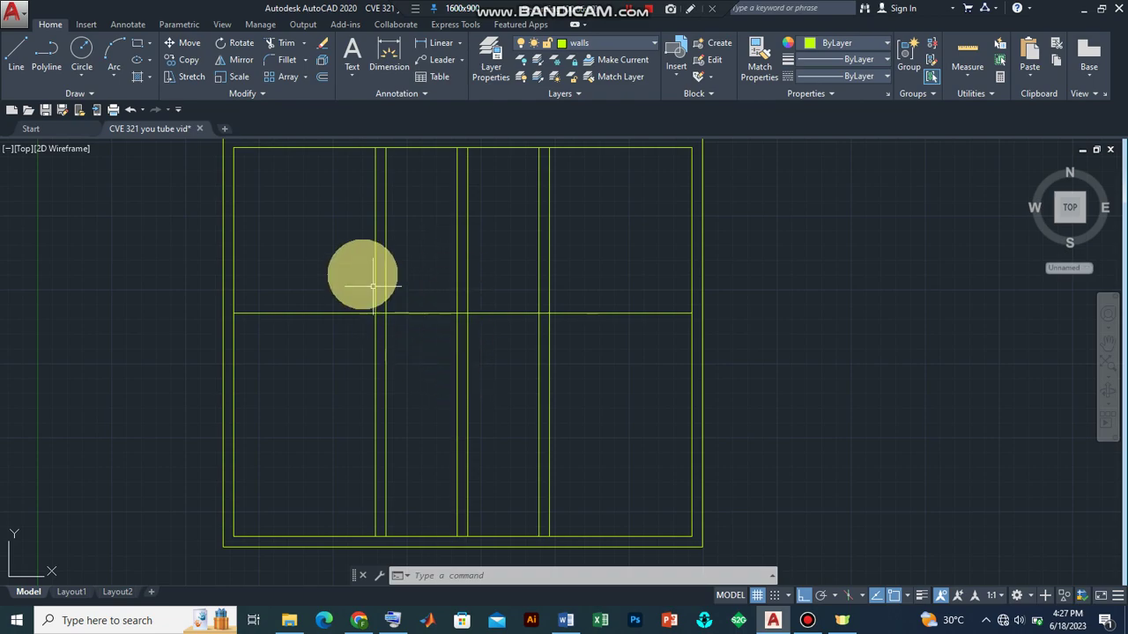
- Offset the horizontal partition line 225 downward to give the first horizontal wall its thickness
{"action": "left_click", "coordinate": [322, 77]}
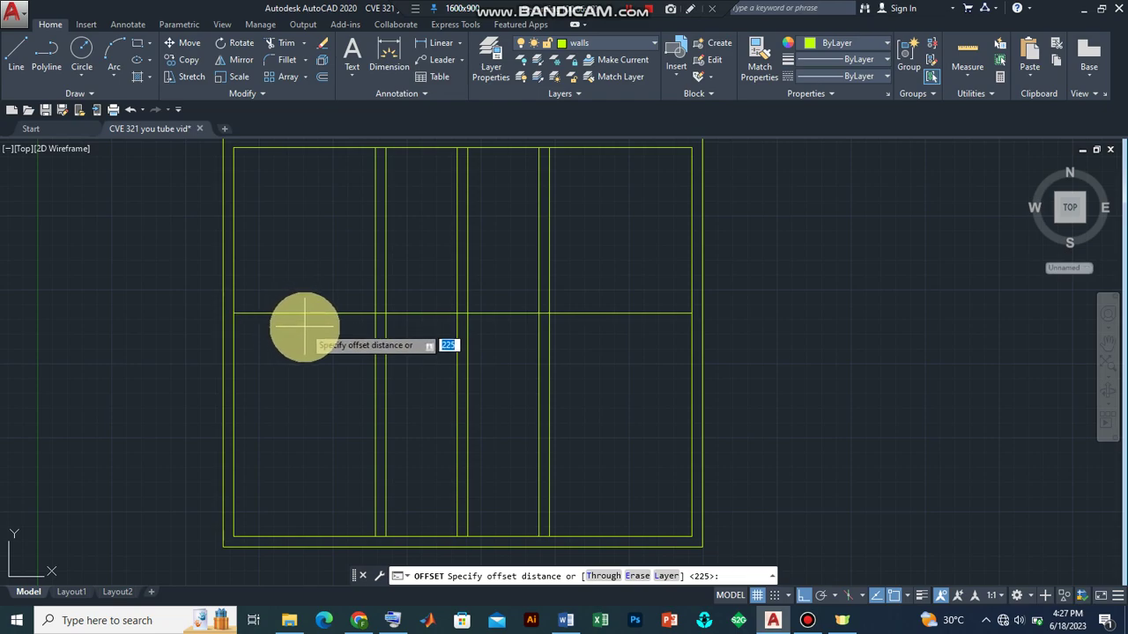
{"action": "key", "text": "Return"}
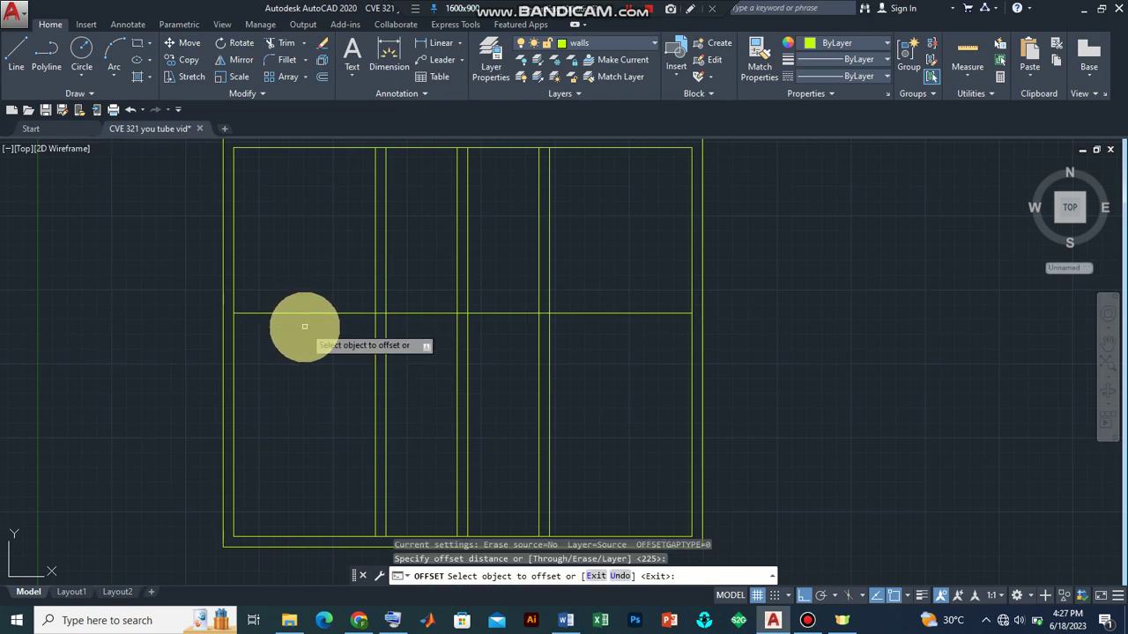
{"action": "left_click", "coordinate": [327, 313]}
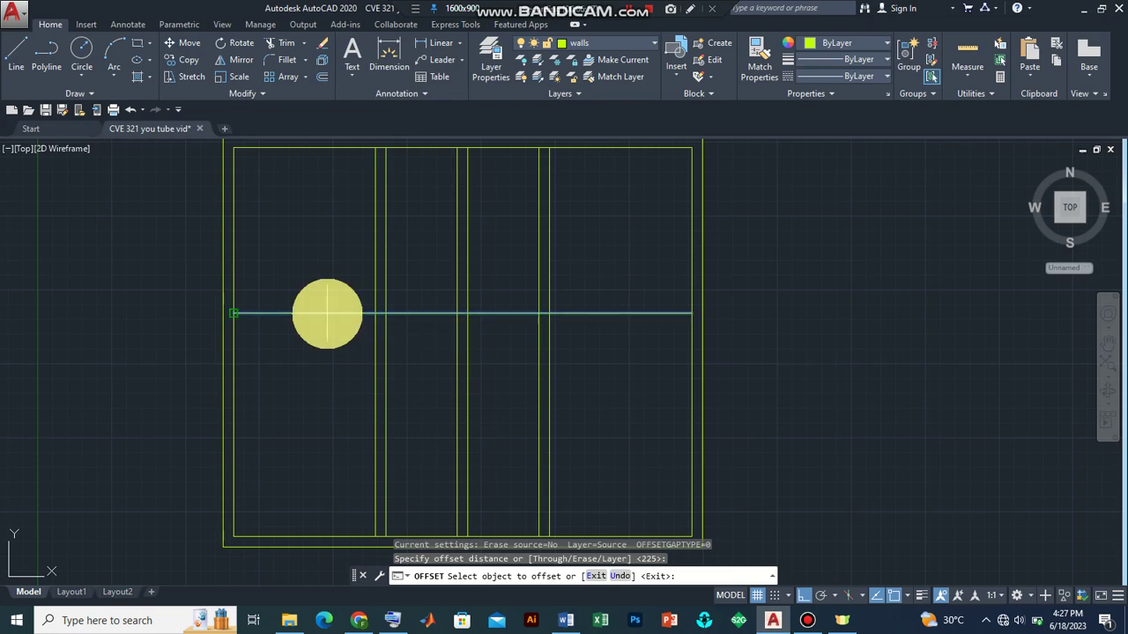
{"action": "left_click", "coordinate": [326, 324]}
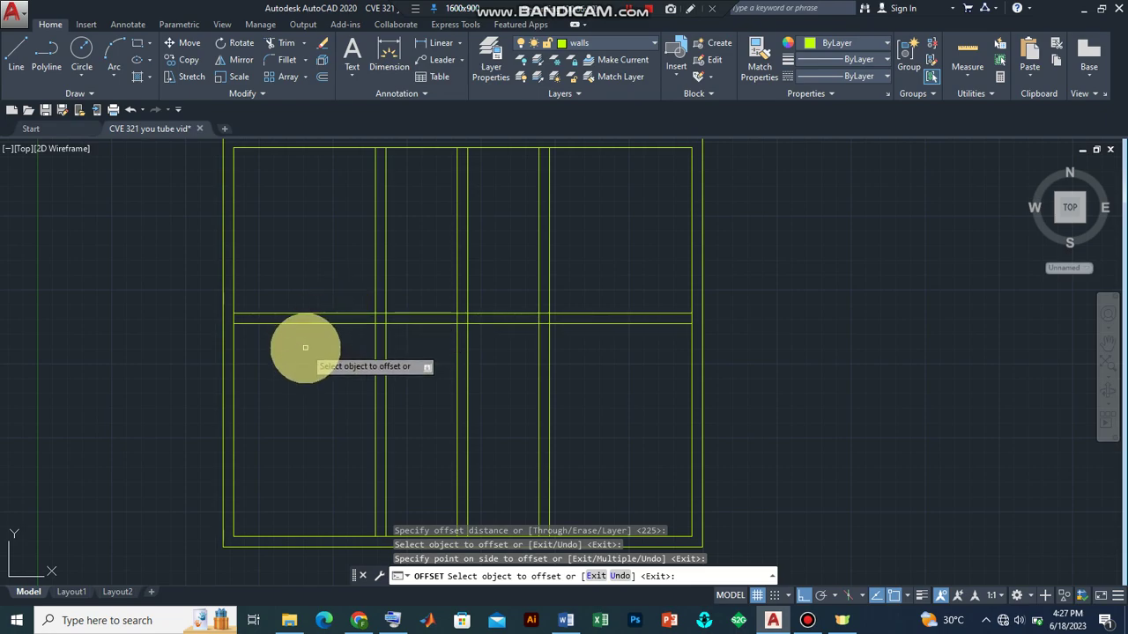
{"action": "key", "text": "Return"}
- Offset the lower face of the first horizontal partition wall 2775 downward
{"action": "key", "text": "Return"}
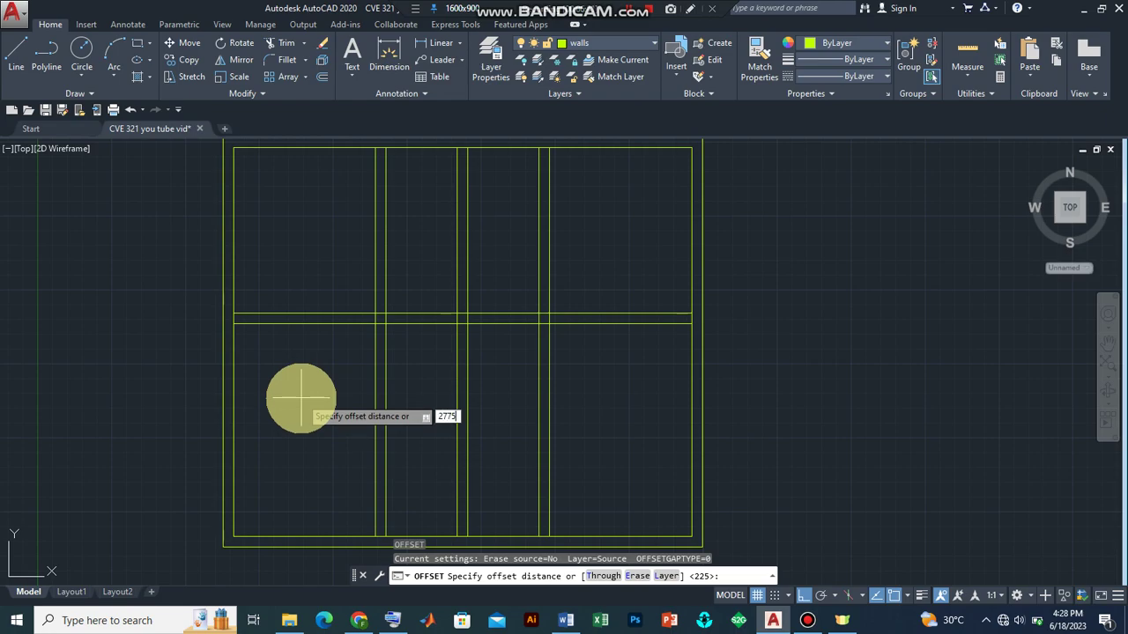
{"action": "key", "text": "Return"}
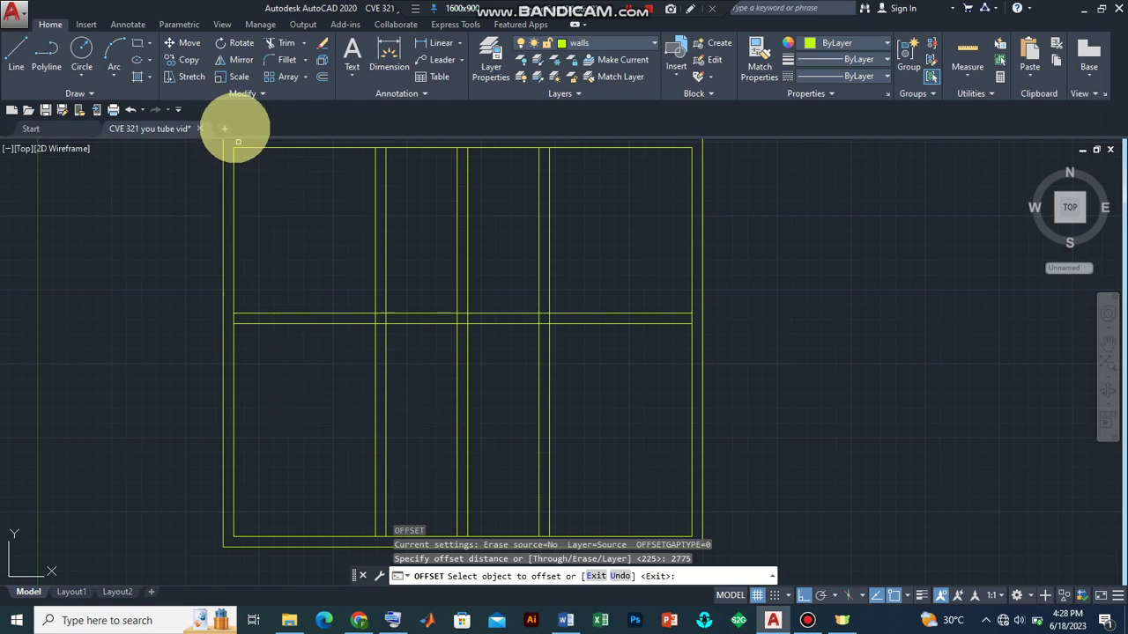
{"action": "left_click", "coordinate": [274, 324]}
{"action": "left_click", "coordinate": [274, 342]}
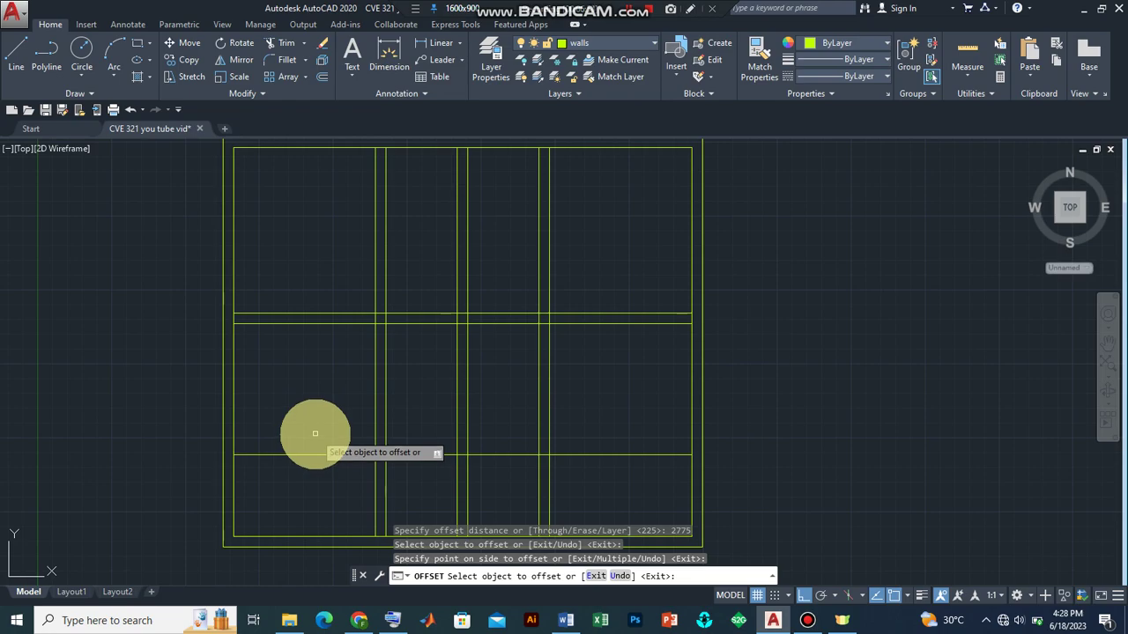
{"action": "key", "text": "Return"}
- Offset the lowest horizontal partition line 225 downward to complete the second horizontal partition wall
{"action": "key", "text": "Return"}
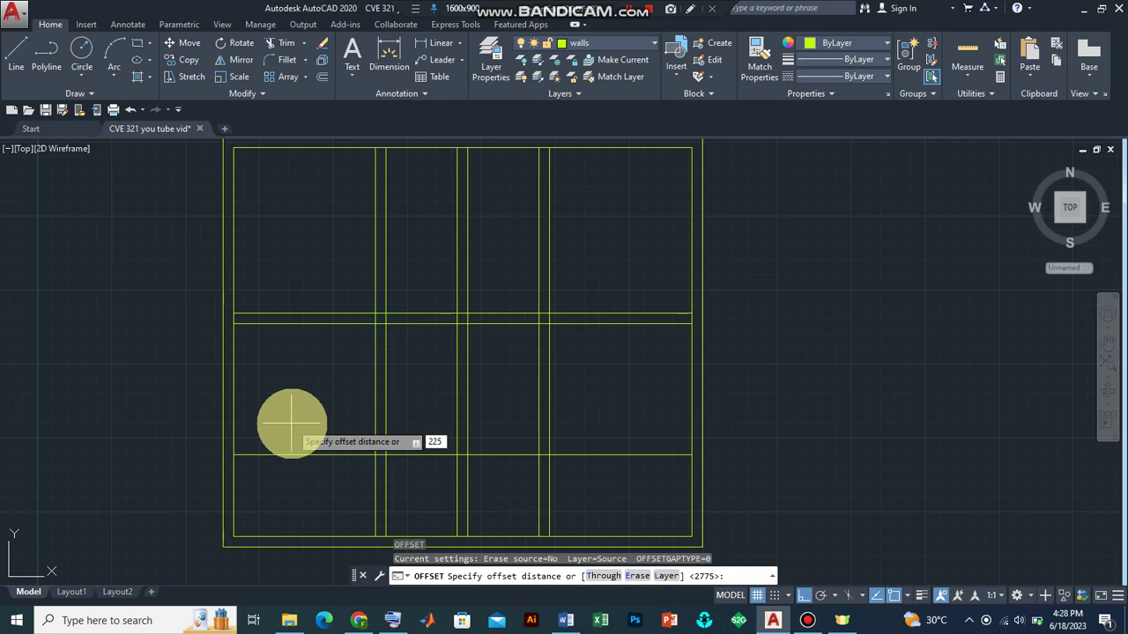
{"action": "key", "text": "Return"}
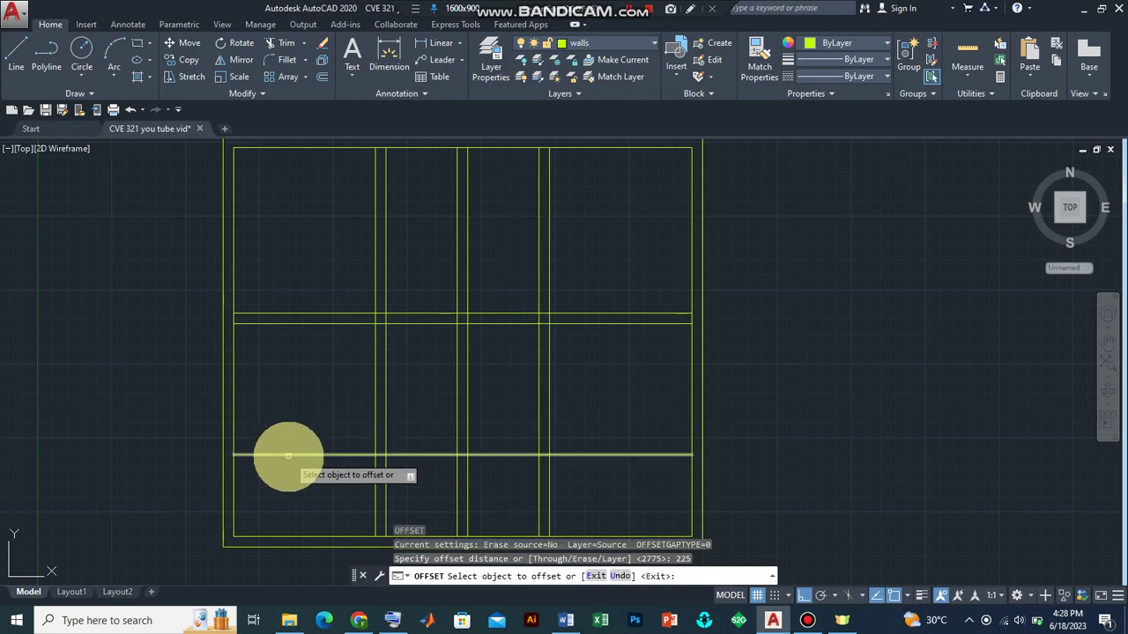
{"action": "left_click", "coordinate": [288, 456]}
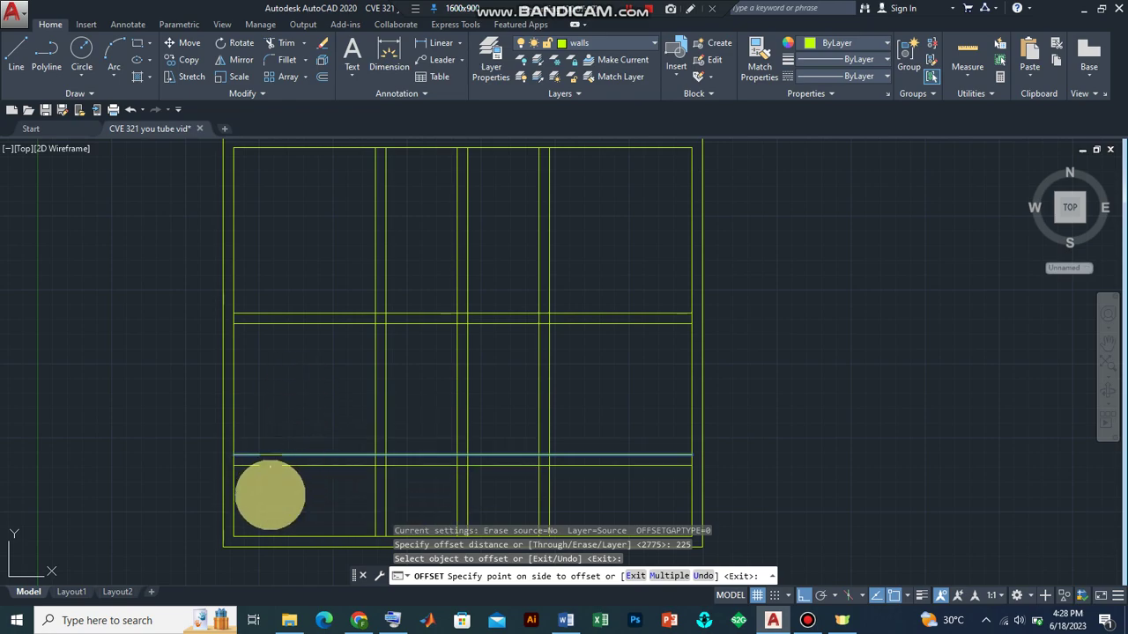
{"action": "key", "text": "Return"}
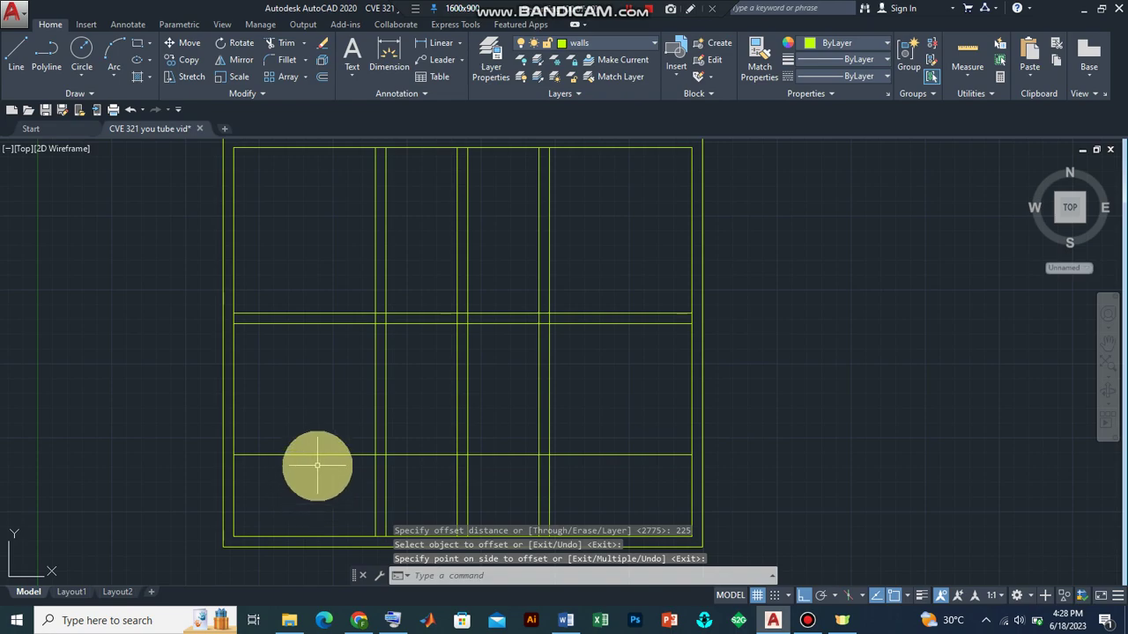
{"action": "key", "text": "Return"}
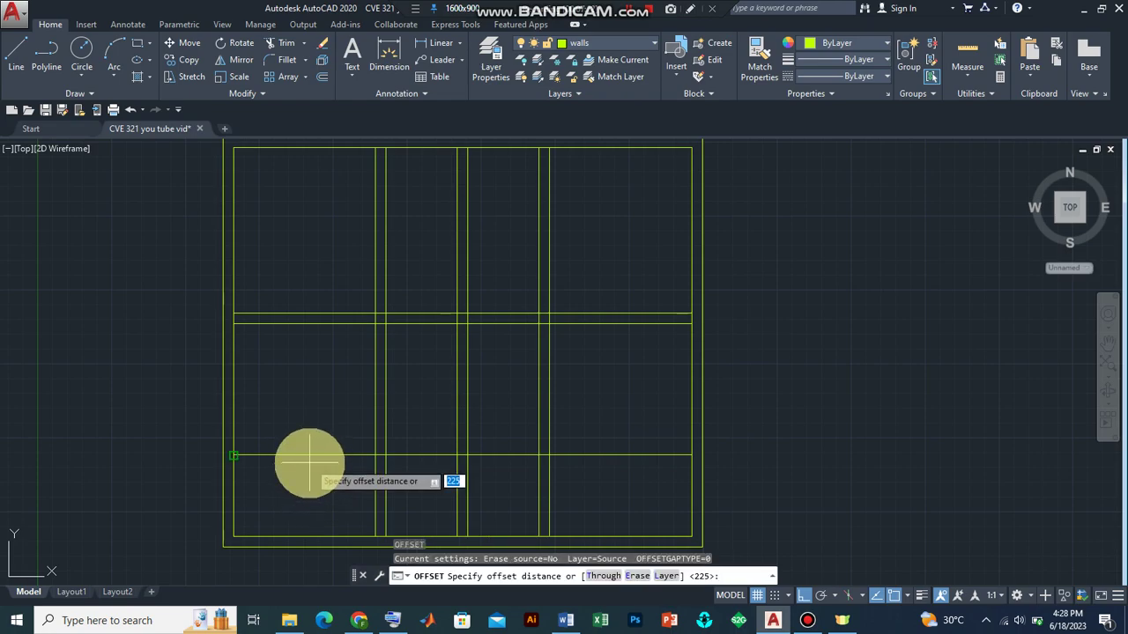
{"action": "key", "text": "Return"}
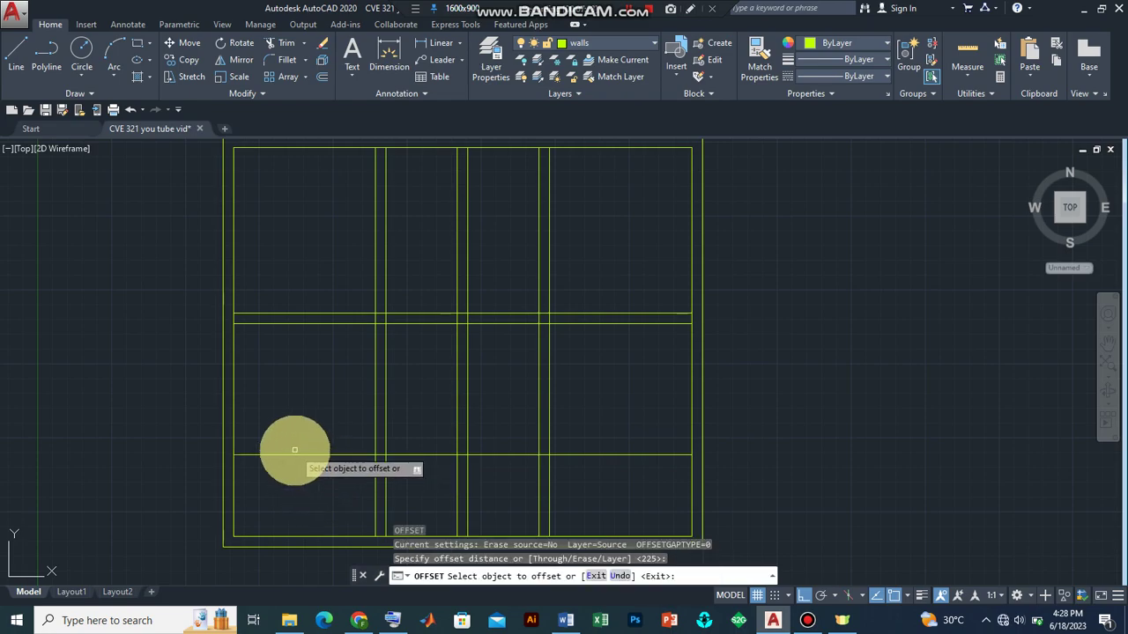
{"action": "left_click", "coordinate": [297, 454]}
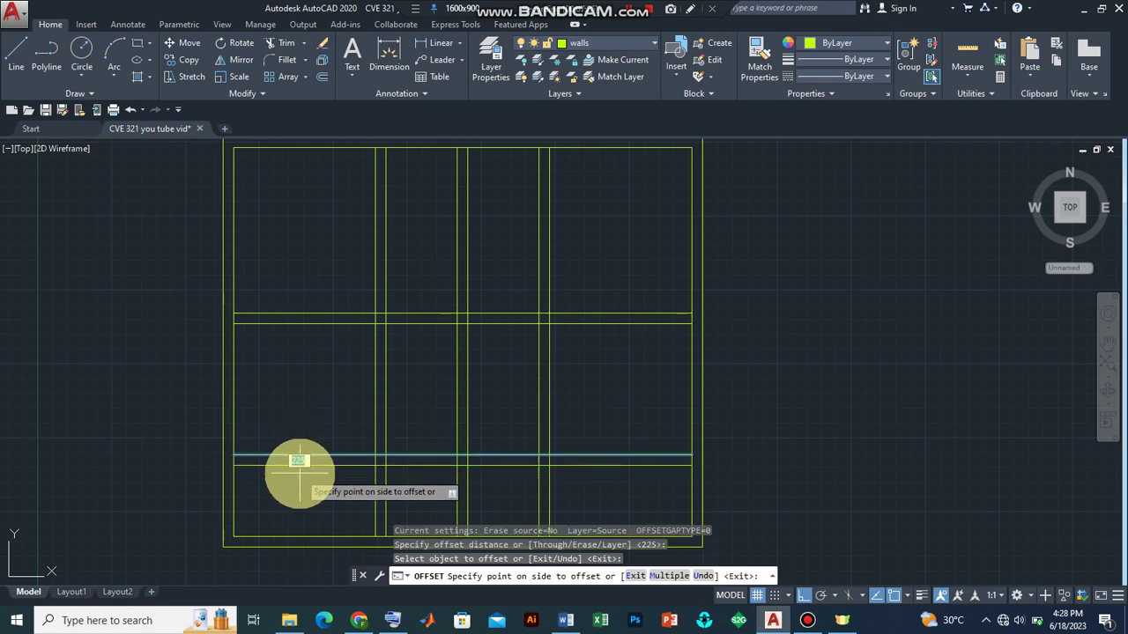
{"action": "left_click", "coordinate": [298, 467]}
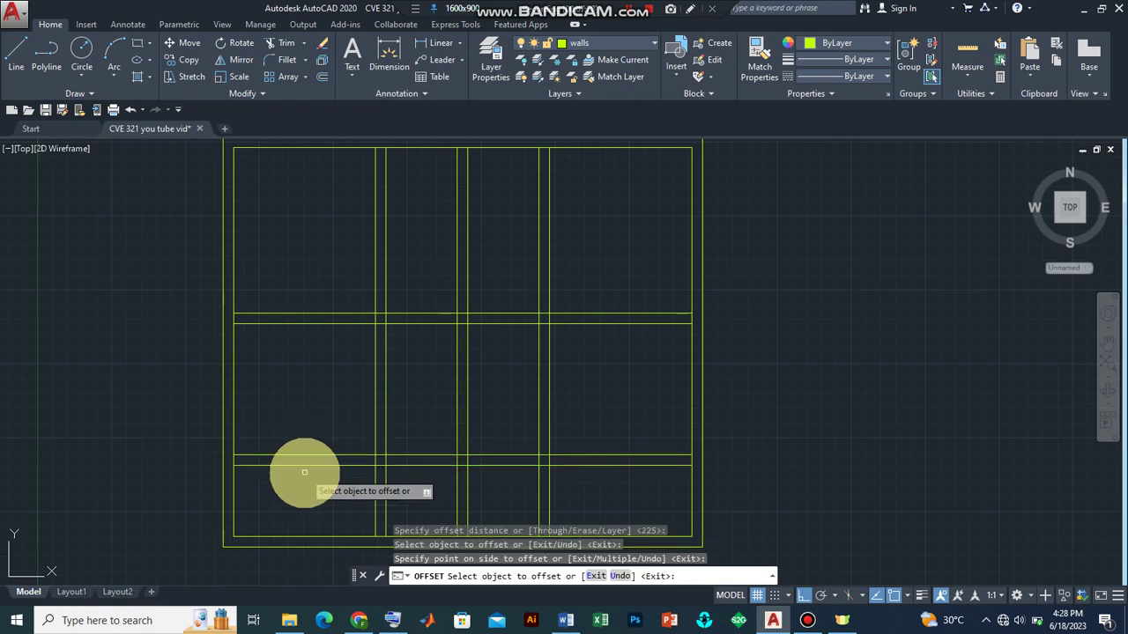
{"action": "key", "text": "Return"}
- Trim away the second and third vertical partitions and adjoining lower horizontal wall segments, using the vertical partitions and lower horizontal wall as cutting edges
{"action": "scroll", "coordinate": [394, 370], "scroll_direction": "down", "scroll_amount": 2}
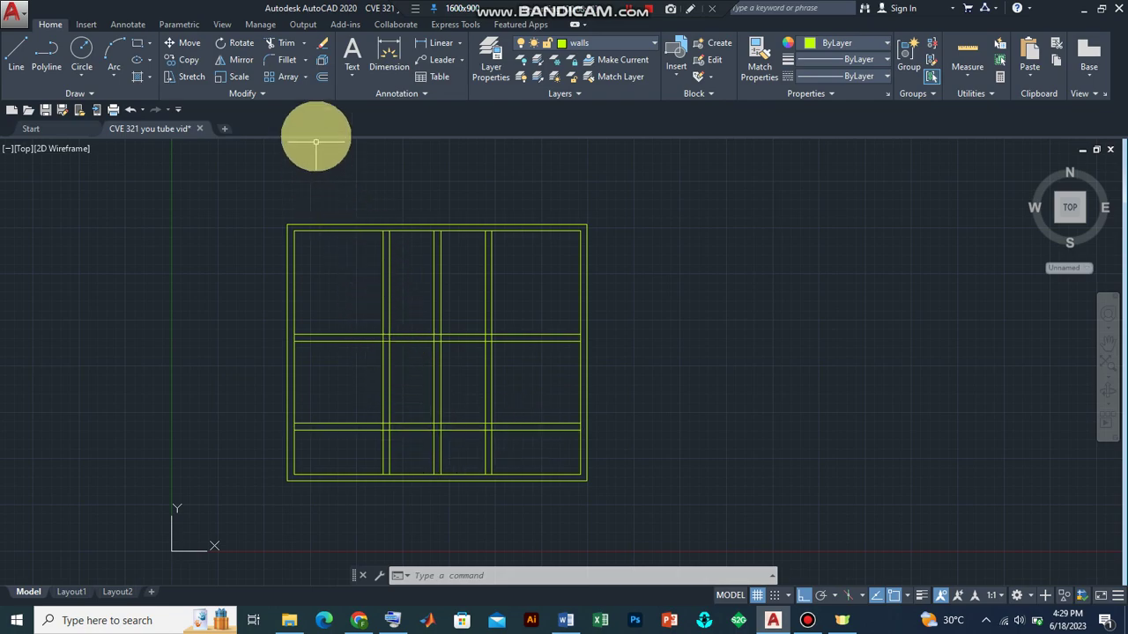
{"action": "left_click", "coordinate": [286, 44]}
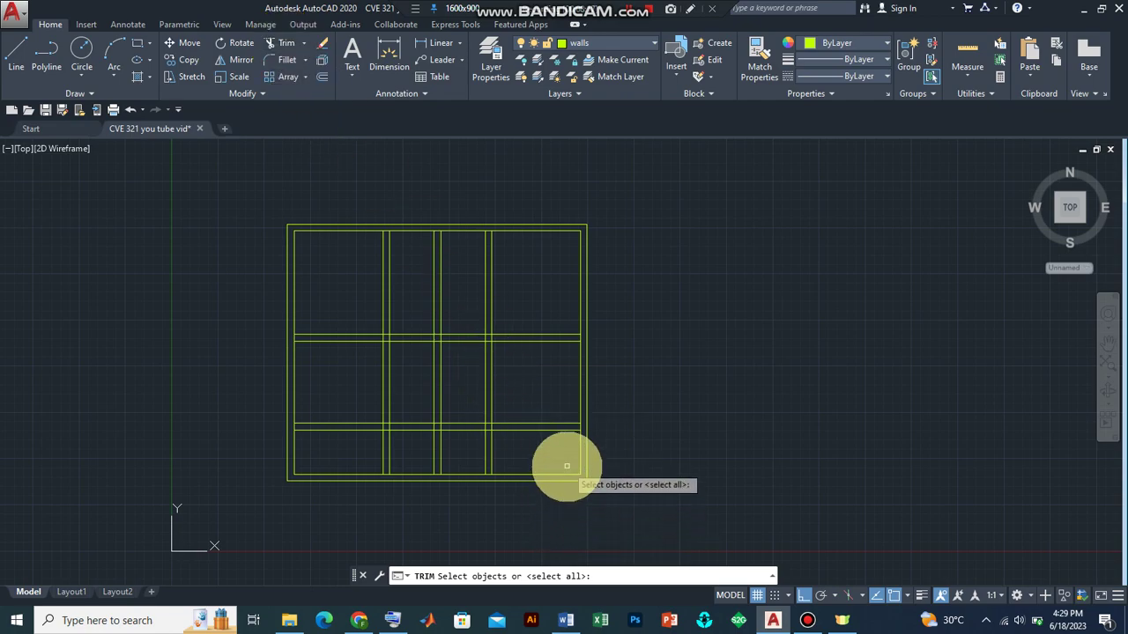
{"action": "mouse_move", "coordinate": [557, 459]}
{"action": "left_mouse_down"}
{"action": "mouse_move", "coordinate": [464, 367]}
{"action": "mouse_move", "coordinate": [436, 365]}
{"action": "mouse_move", "coordinate": [508, 415]}
{"action": "mouse_move", "coordinate": [401, 390]}
{"action": "mouse_move", "coordinate": [373, 356]}
{"action": "left_mouse_up"}
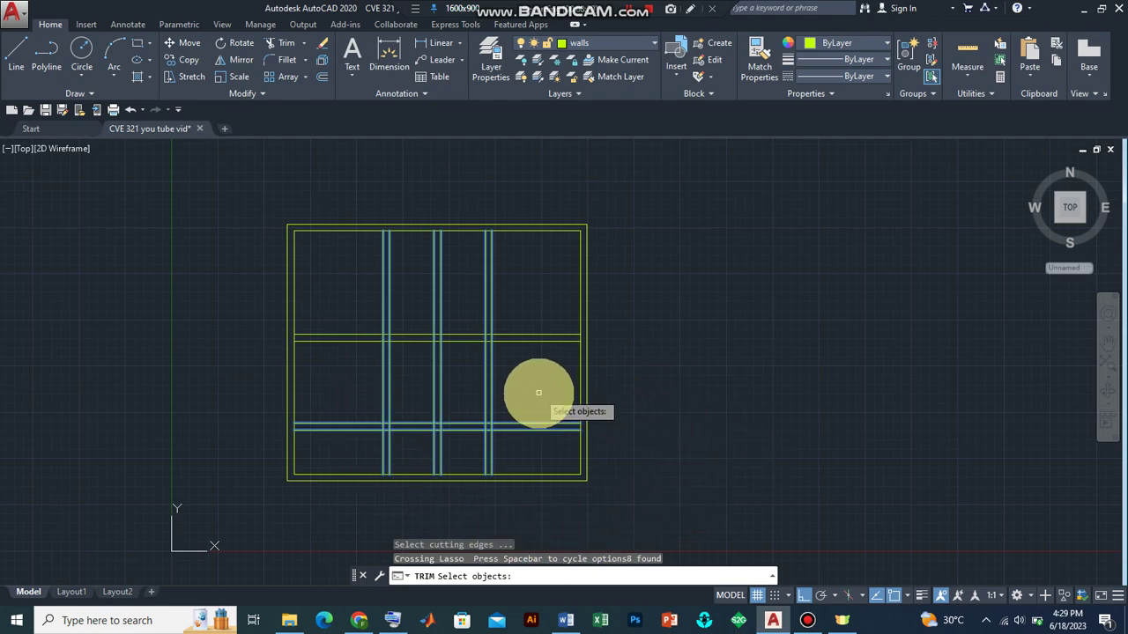
{"action": "key", "text": "Return"}
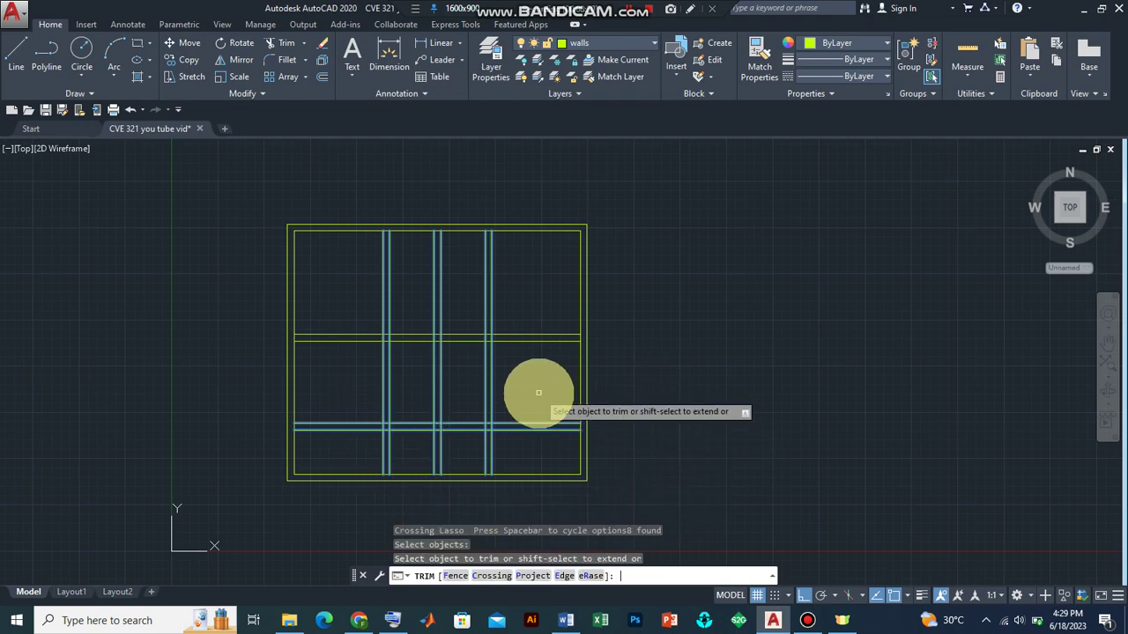
{"action": "left_click", "coordinate": [490, 374]}
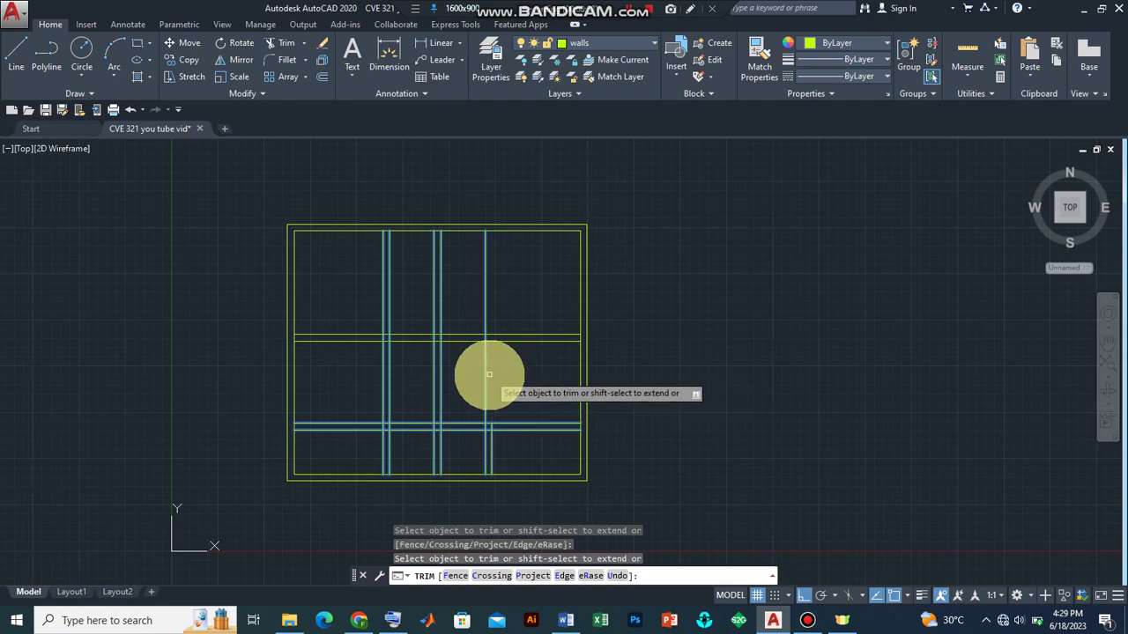
{"action": "left_click", "coordinate": [533, 468]}
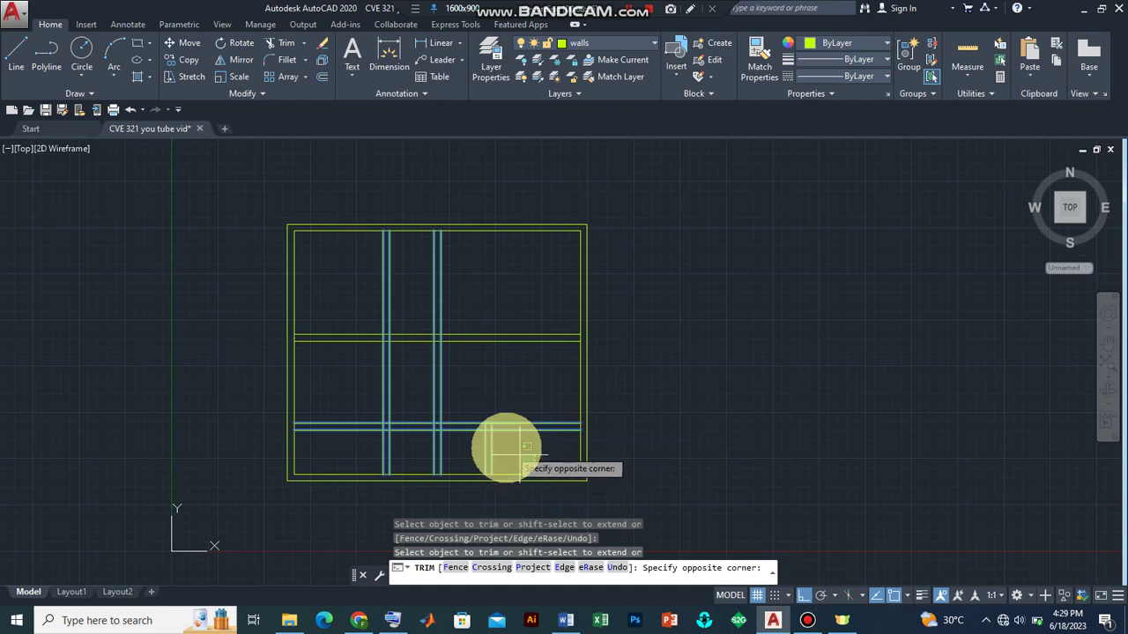
{"action": "left_click", "coordinate": [403, 359]}
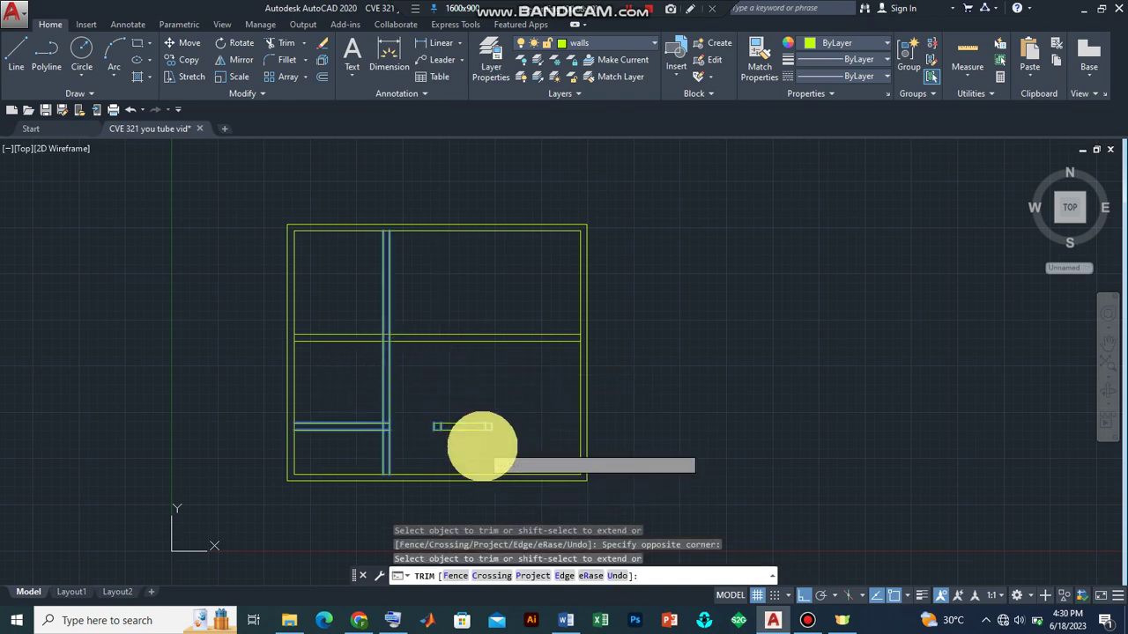
- Trim the leftover lower horizontal wall segments between the second and third partition crossings, and try to trim the small squares at those crossings
{"action": "left_click", "coordinate": [482, 445]}
{"action": "left_click", "coordinate": [433, 396]}
{"action": "left_click", "coordinate": [503, 440]}
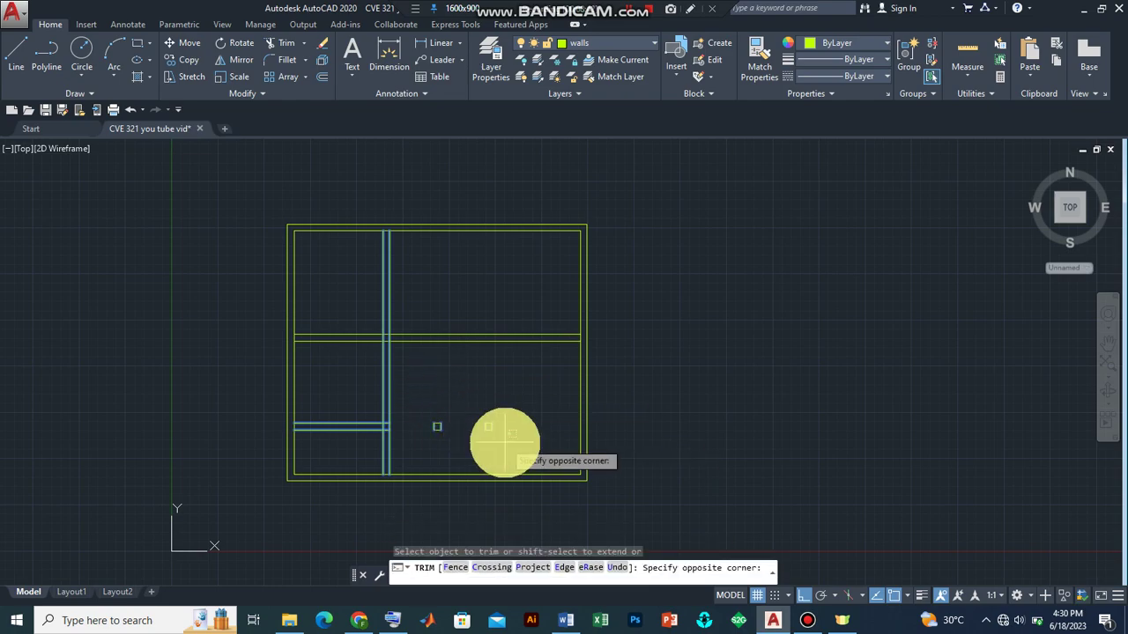
{"action": "left_click", "coordinate": [422, 412]}
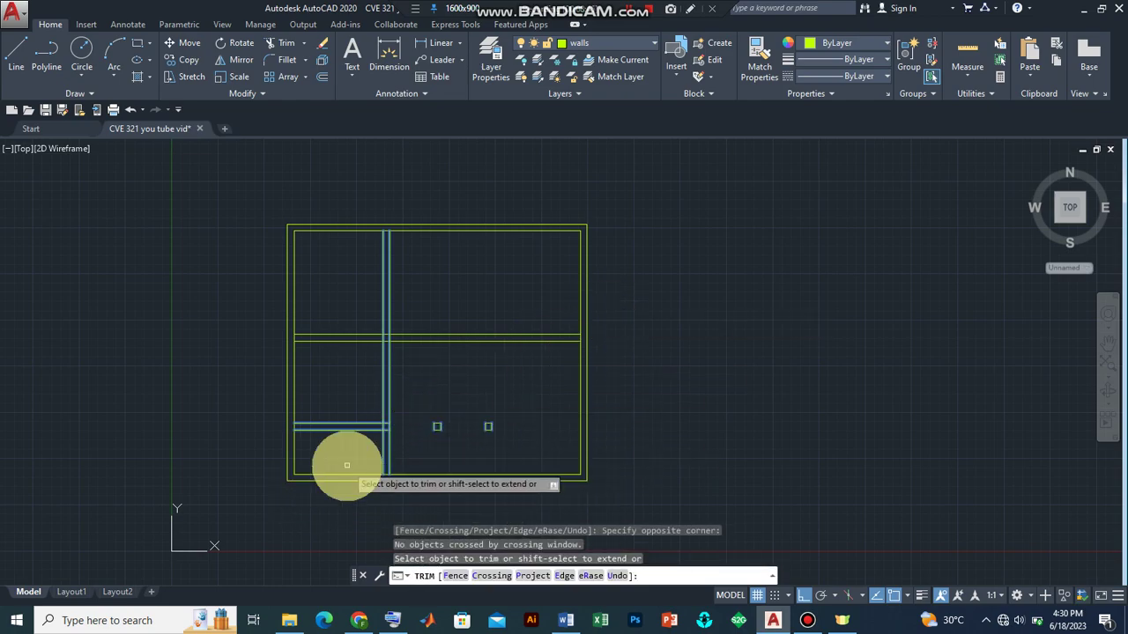
- Erase the two small leftover squares where the second and third vertical partitions crossed the lower horizontal wall
{"action": "scroll", "coordinate": [467, 432], "scroll_direction": "up", "scroll_amount": 2}
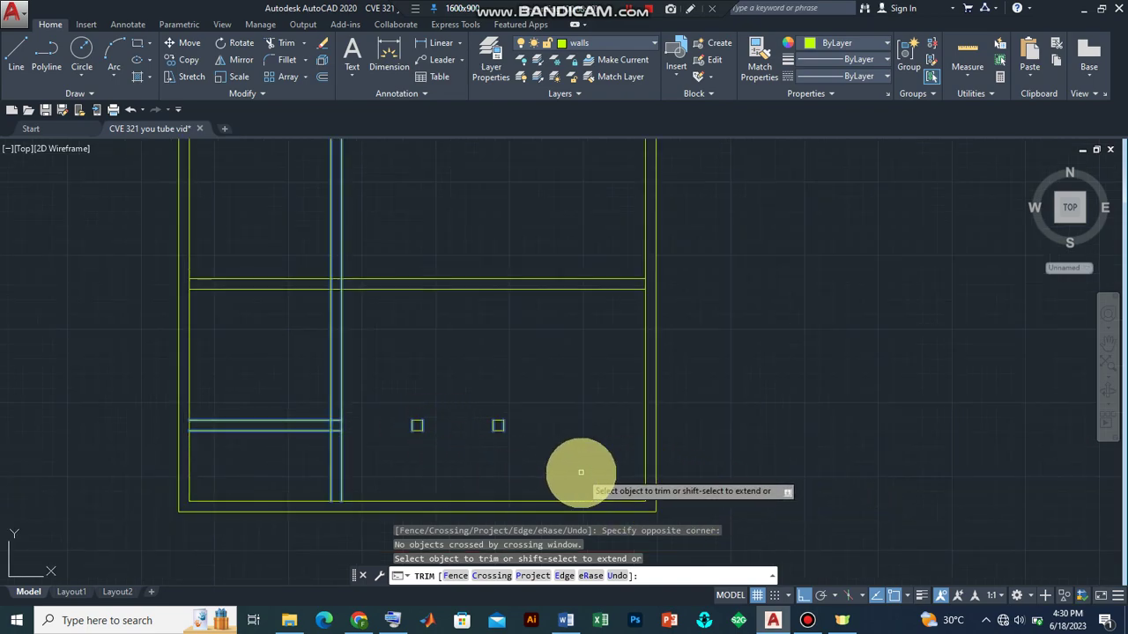
{"action": "key", "text": "Escape"}
{"action": "left_click", "coordinate": [545, 460]}
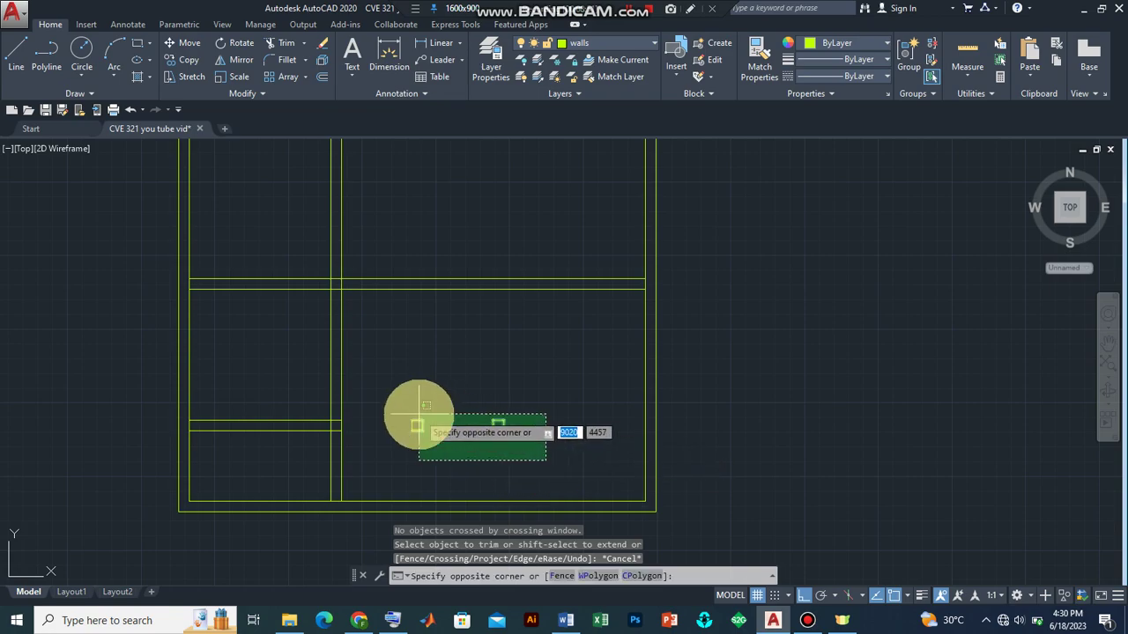
{"action": "left_click", "coordinate": [416, 425]}
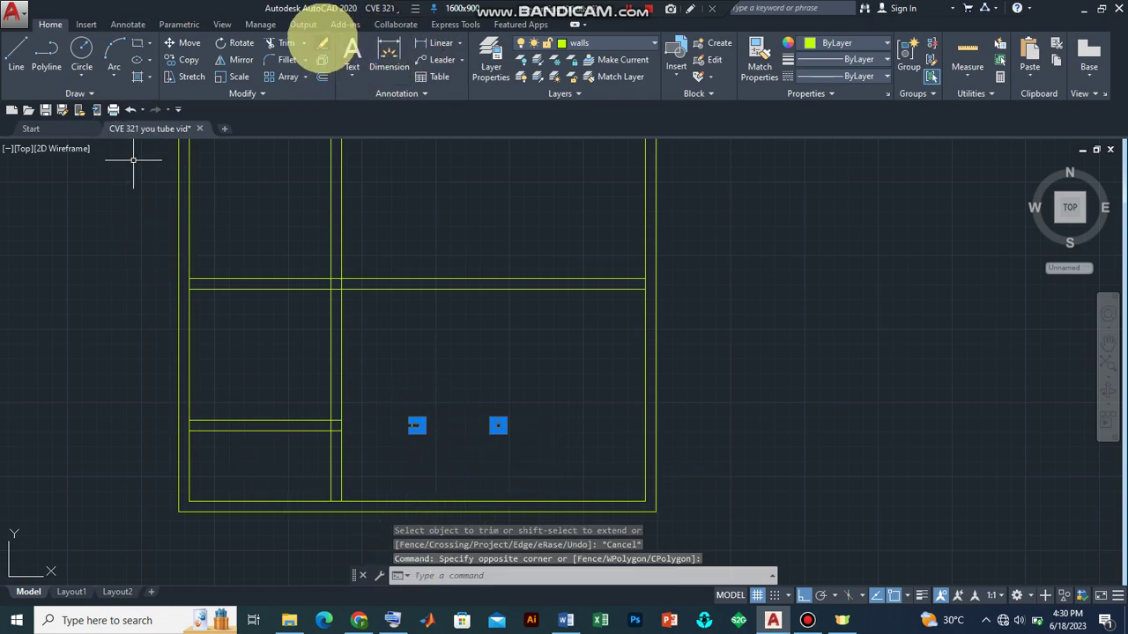
{"action": "left_click", "coordinate": [322, 42]}
{"action": "left_click", "coordinate": [434, 445]}
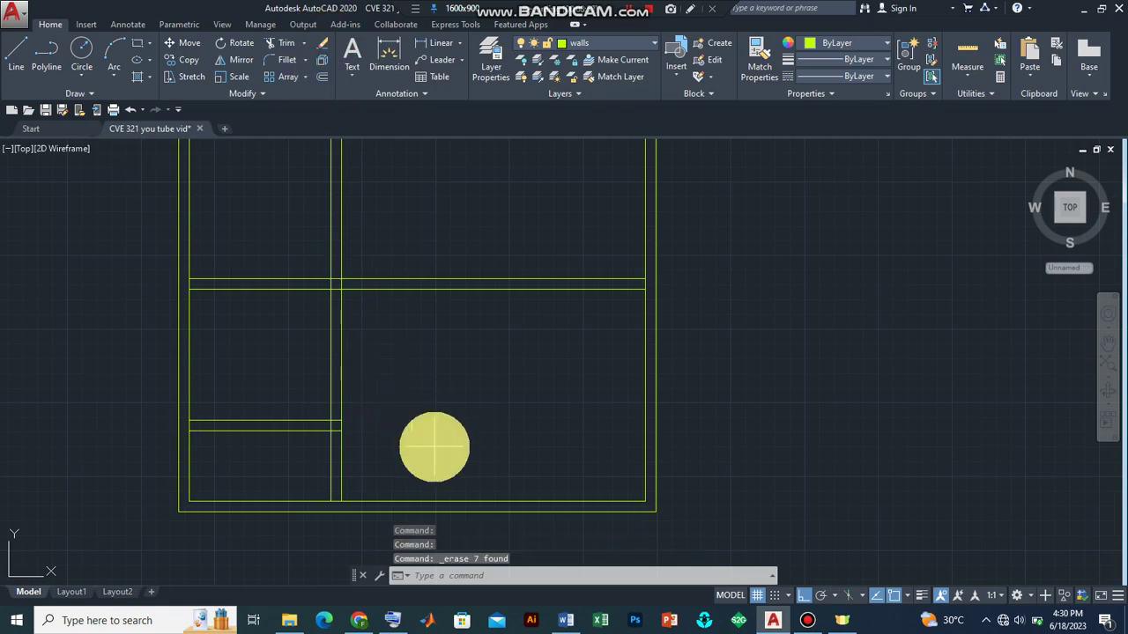
{"action": "left_click", "coordinate": [377, 404]}
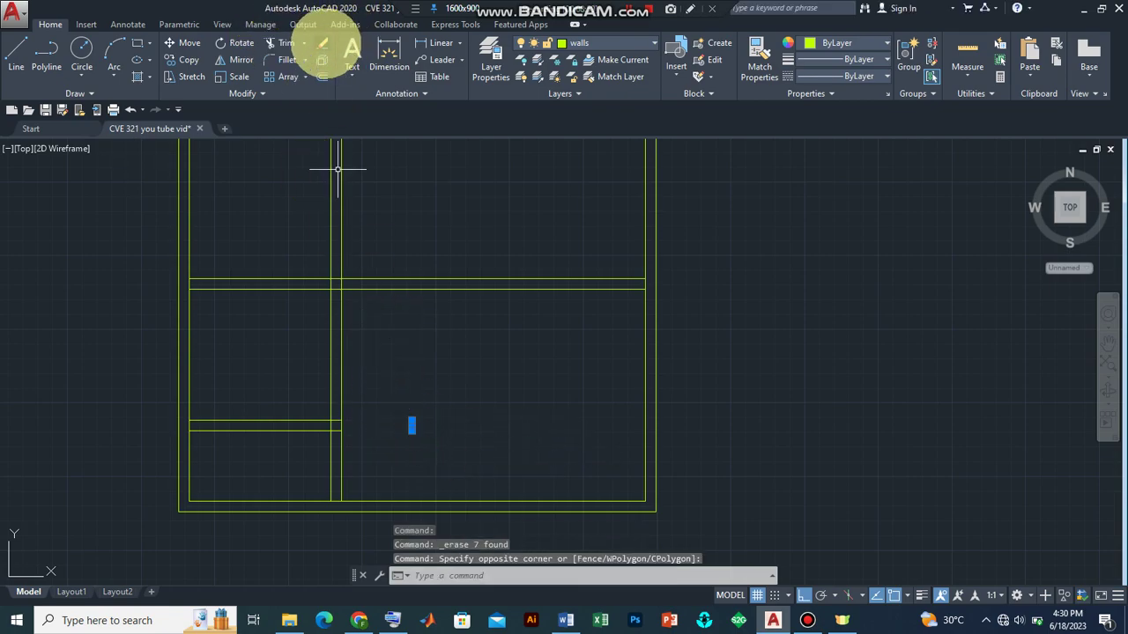
{"action": "key", "text": "Delete"}
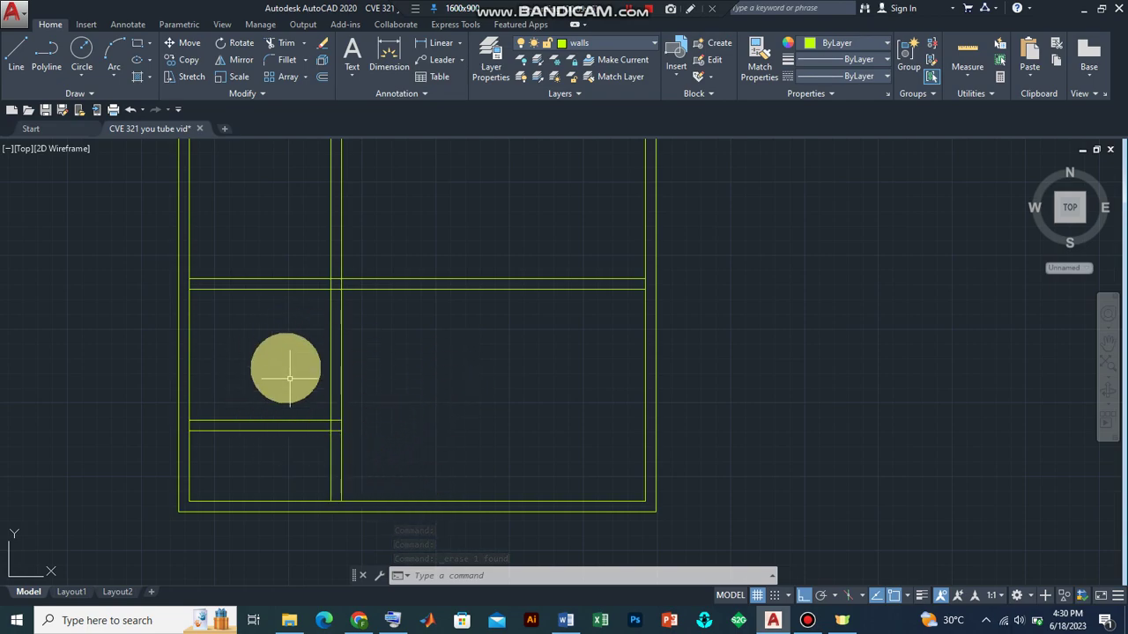
- Trim the lower horizontal wall's line ends inside the remaining vertical partition, using the vertical and horizontal partition lines as cutting edges
{"action": "left_click", "coordinate": [286, 44]}
{"action": "left_click", "coordinate": [387, 465]}
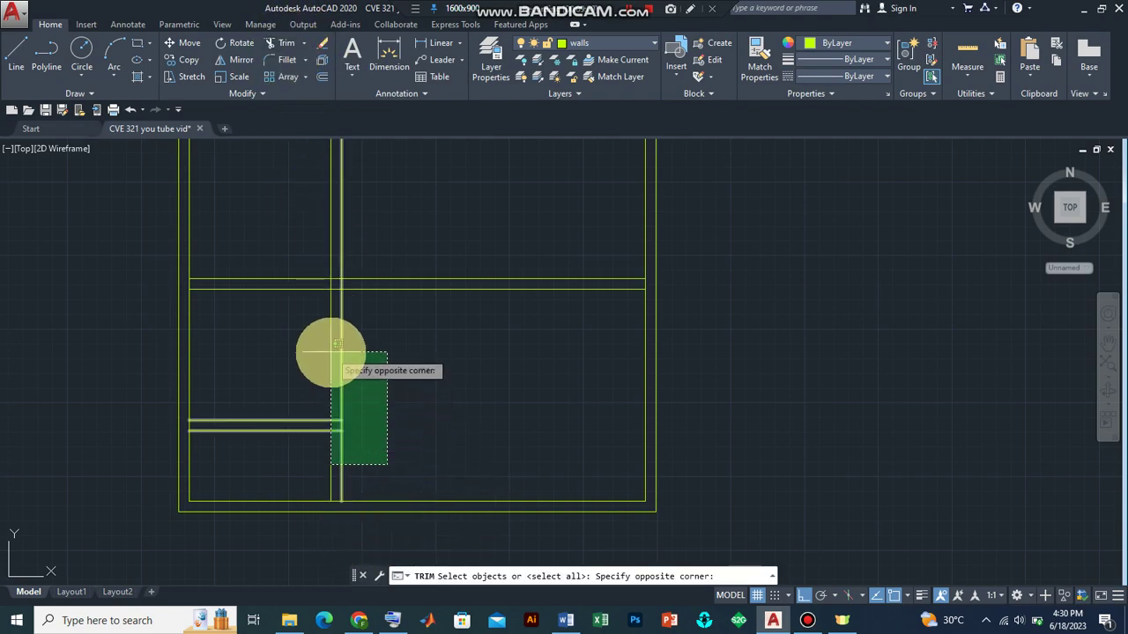
{"action": "left_click", "coordinate": [310, 256]}
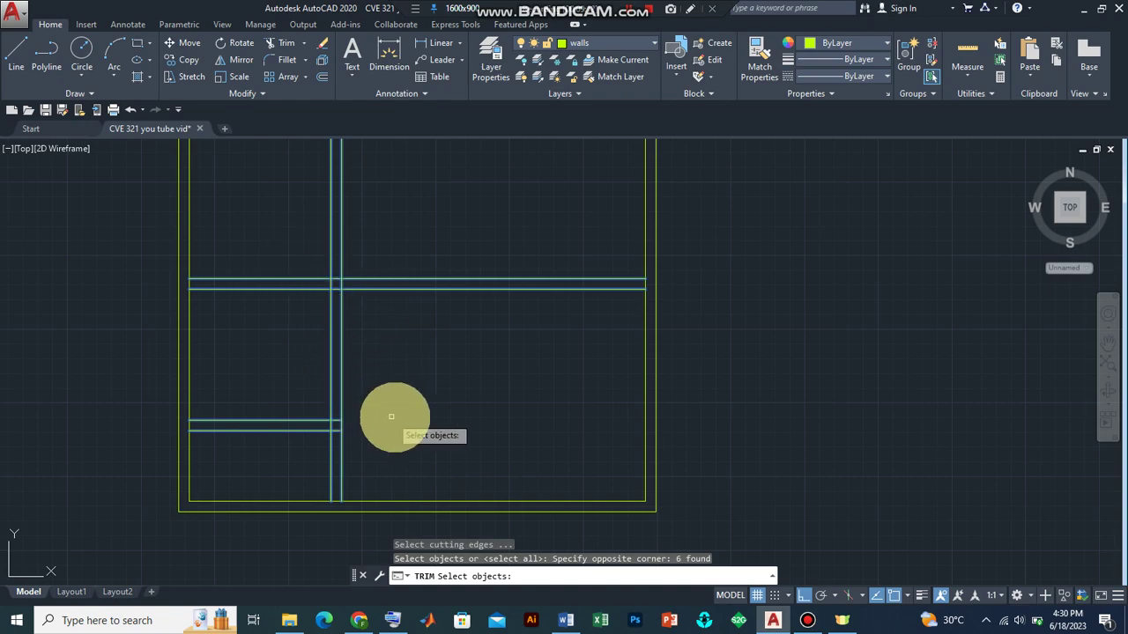
{"action": "key", "text": "Return"}
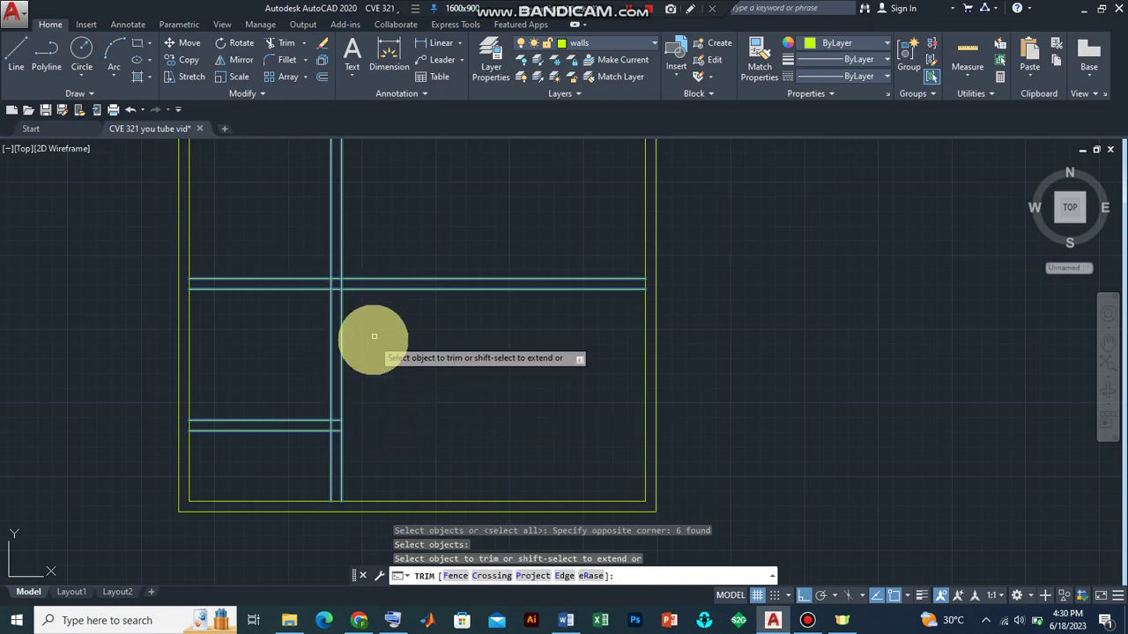
{"action": "scroll", "coordinate": [353, 427], "scroll_direction": "up", "scroll_amount": 4}
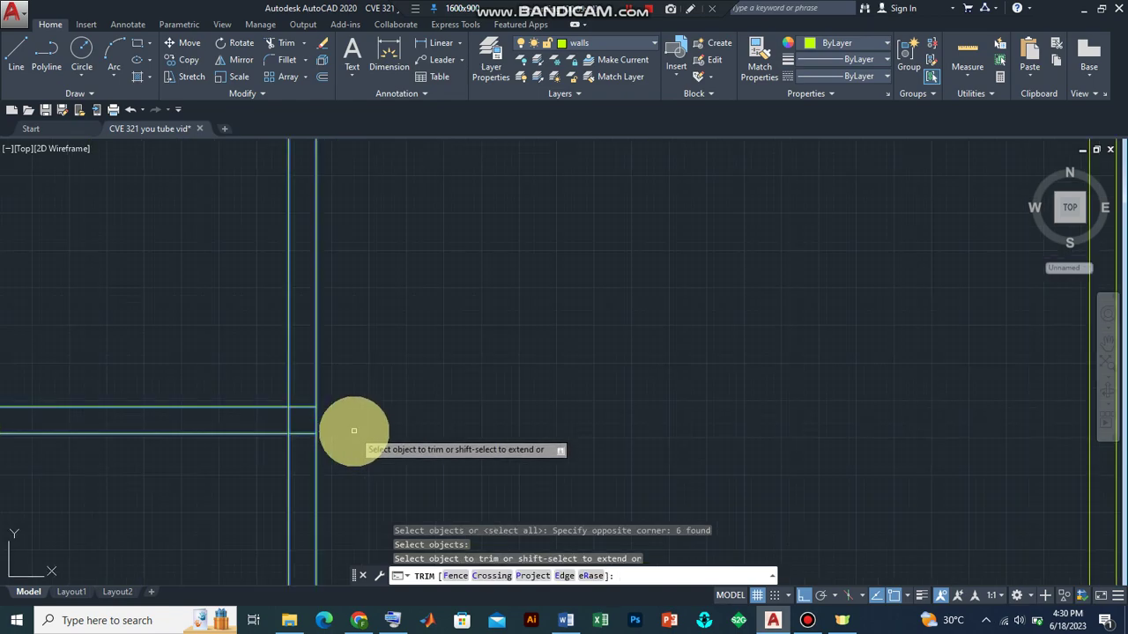
{"action": "left_click", "coordinate": [300, 432]}
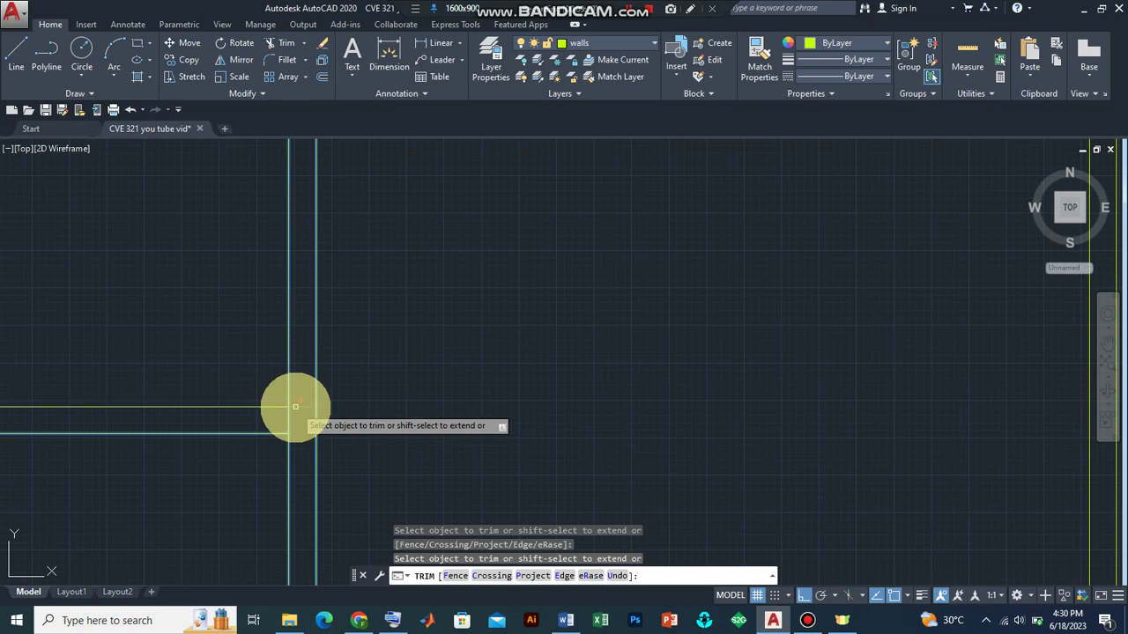
- Trim both lines of the upper horizontal partition wall where they cross inside the vertical partition, and end the Trim command
{"action": "scroll", "coordinate": [431, 398], "scroll_direction": "down", "scroll_amount": 4}
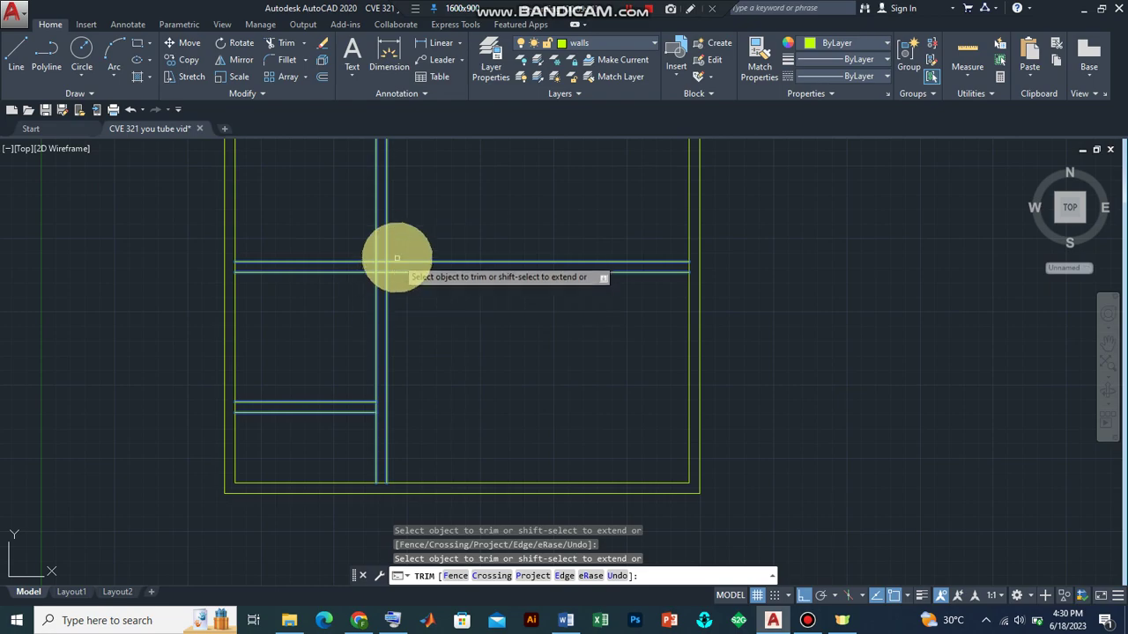
{"action": "scroll", "coordinate": [396, 258], "scroll_direction": "up", "scroll_amount": 4}
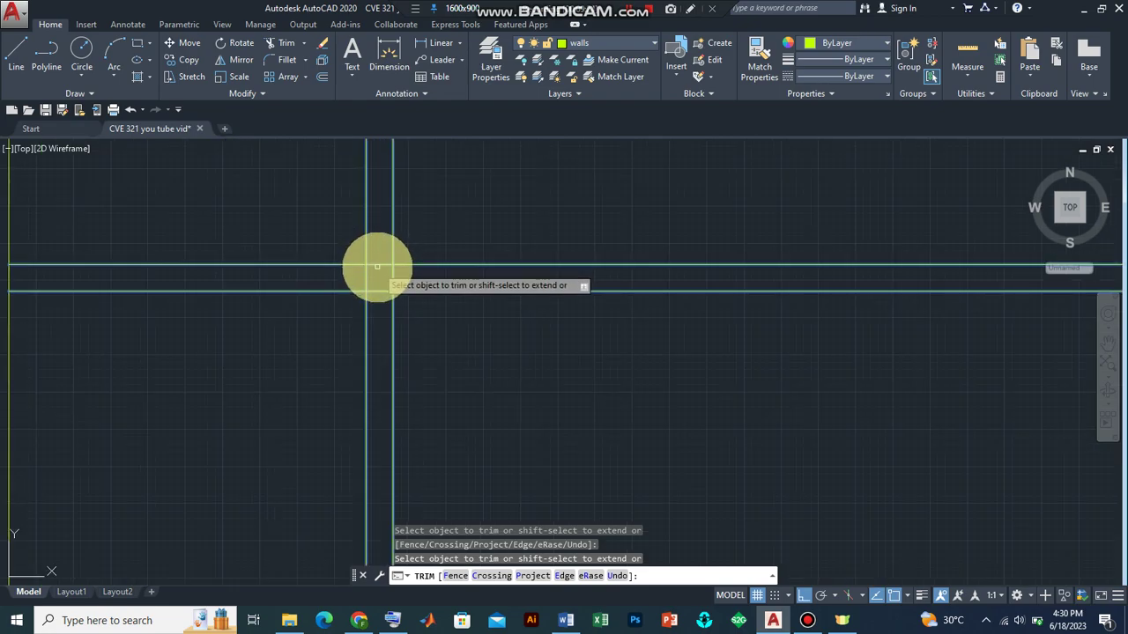
{"action": "left_click", "coordinate": [376, 266]}
{"action": "left_click_drag", "start_coordinate": [385, 253], "coordinate": [385, 263]}
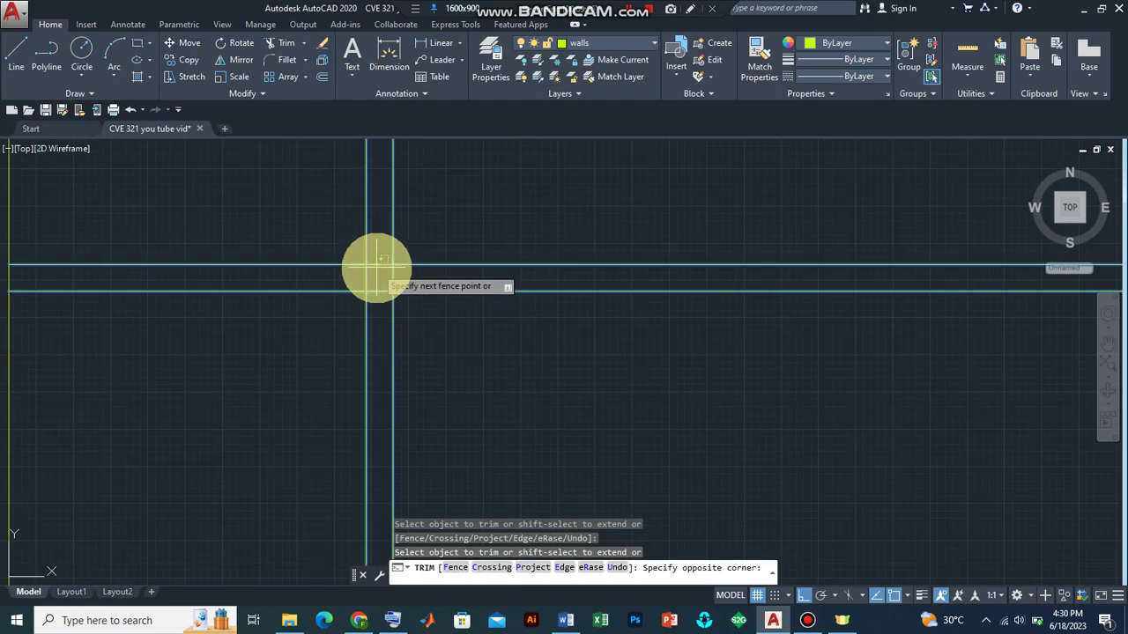
{"action": "left_click", "coordinate": [375, 268]}
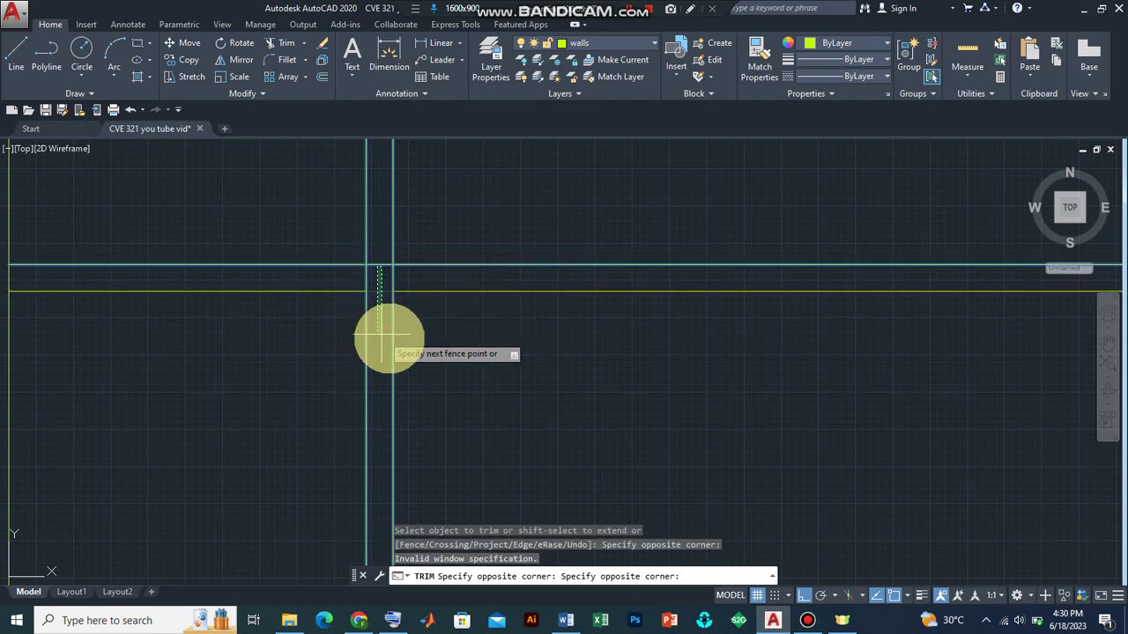
{"action": "left_click_drag", "start_coordinate": [385, 280], "coordinate": [377, 265]}
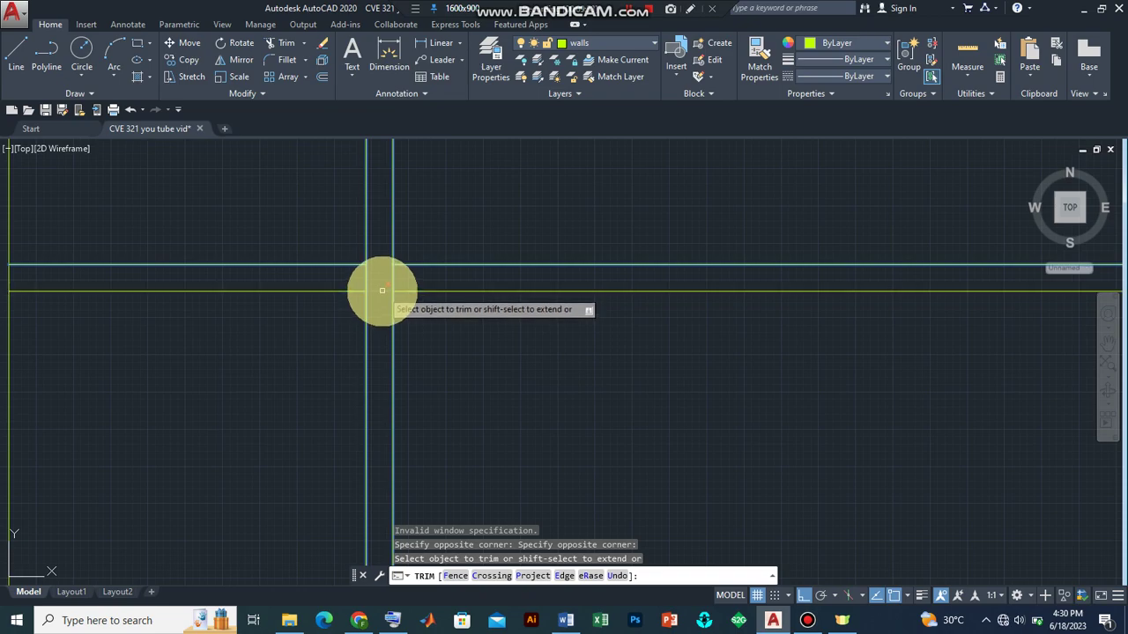
{"action": "left_click", "coordinate": [382, 290]}
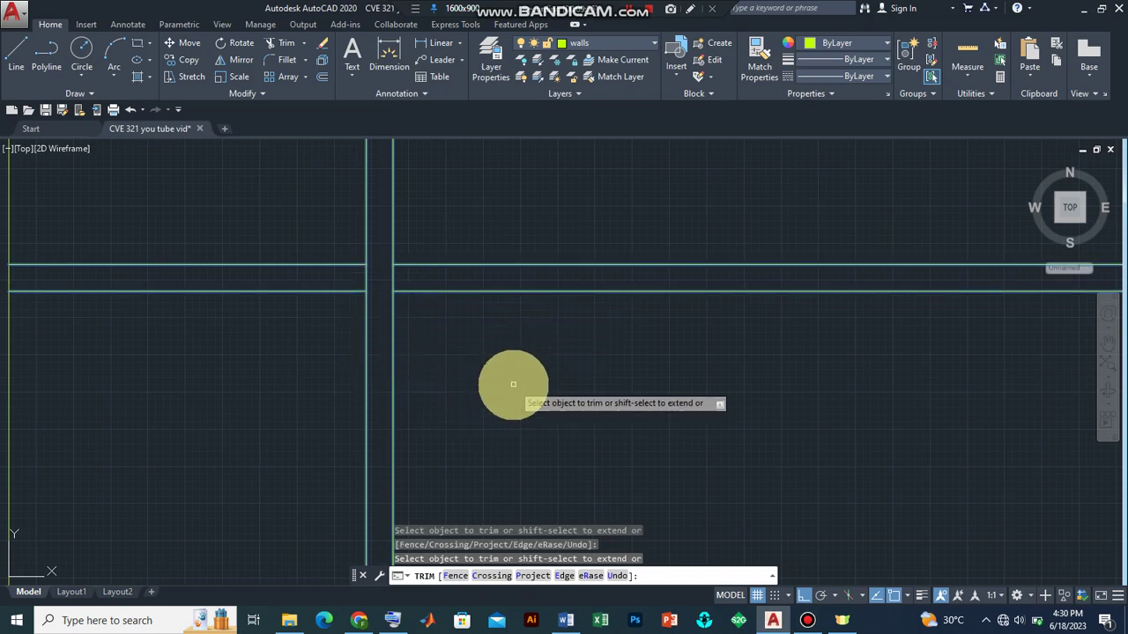
{"action": "key", "text": "Escape"}
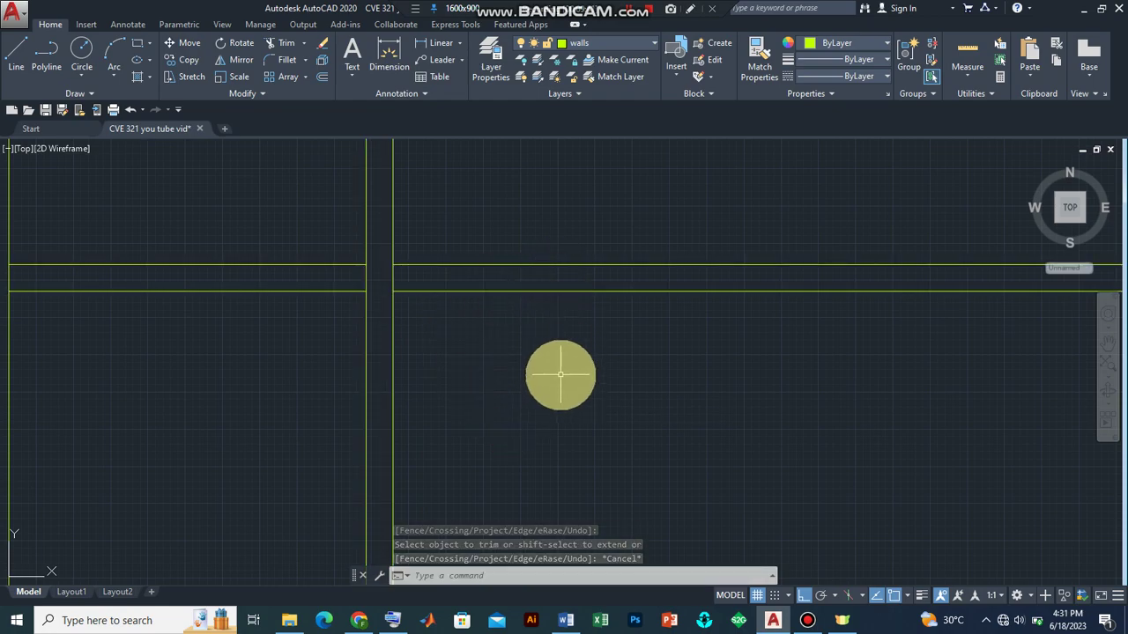
{"action": "scroll", "coordinate": [560, 375], "scroll_direction": "down", "scroll_amount": 6}
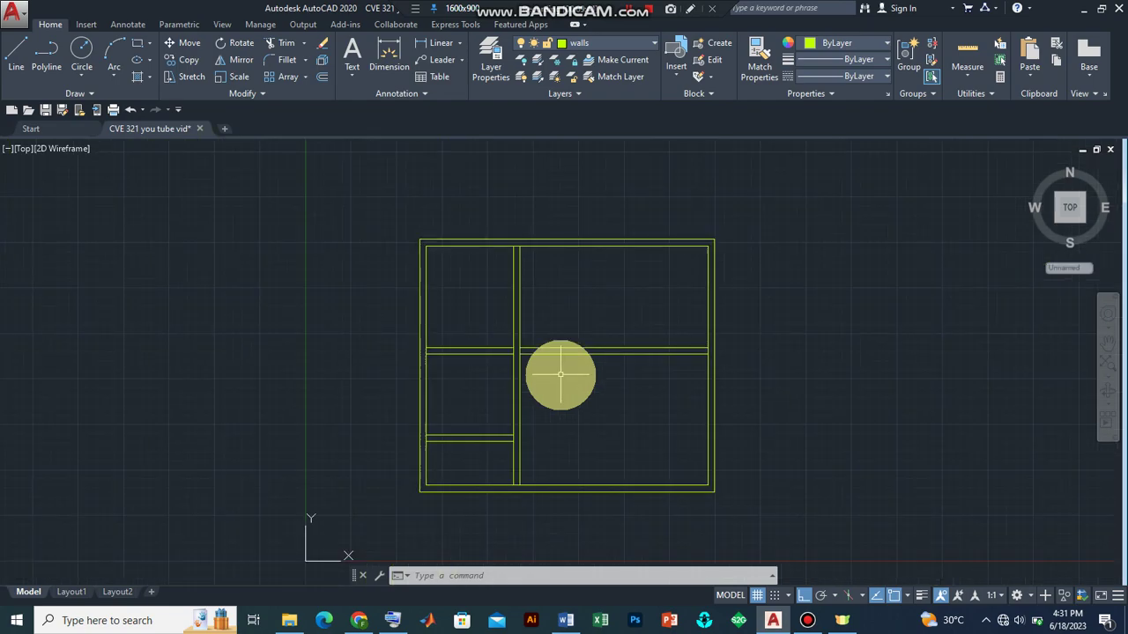